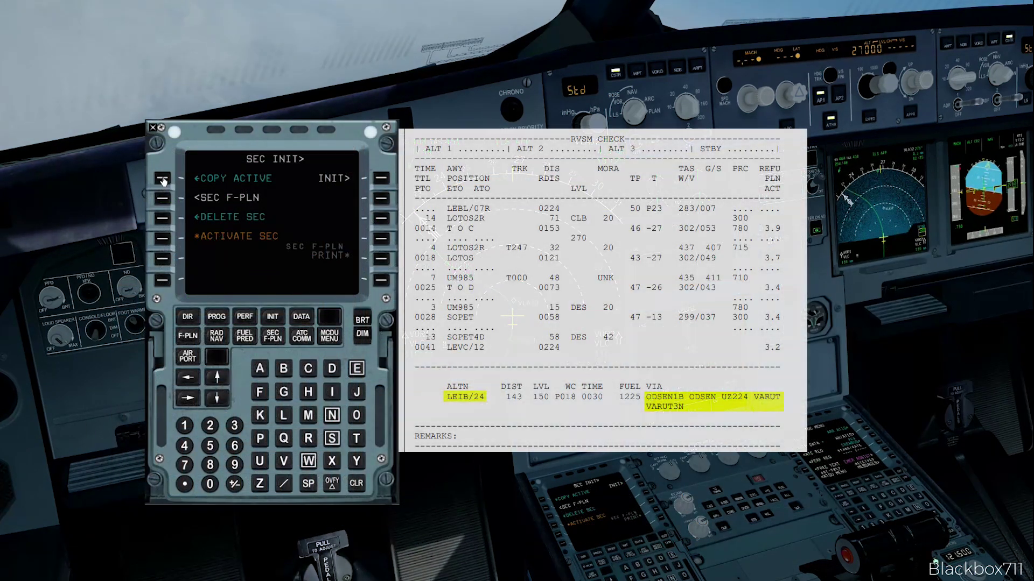
Copy the active flight plan into the secondary plan and scroll down to LEVC12.
{"action": "left_click", "coordinate": [163, 180]}
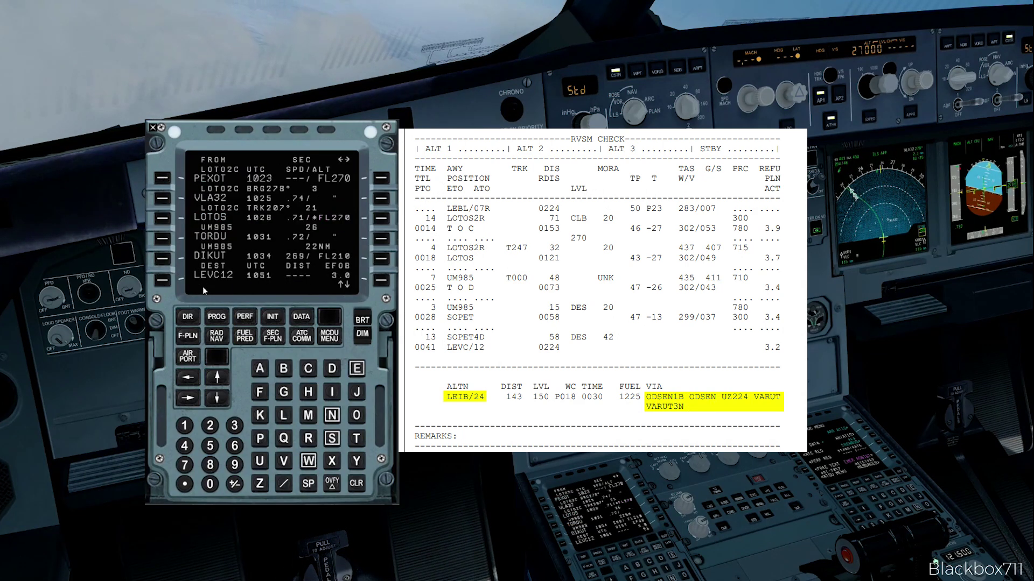
{"action": "left_click", "coordinate": [217, 378]}
{"action": "left_click", "coordinate": [217, 378]}
{"action": "left_click", "coordinate": [218, 378]}
{"action": "left_click", "coordinate": [218, 378]}
{"action": "left_click", "coordinate": [218, 378]}
{"action": "left_click", "coordinate": [217, 378]}
{"action": "left_click", "coordinate": [218, 378]}
{"action": "left_click", "coordinate": [218, 378]}
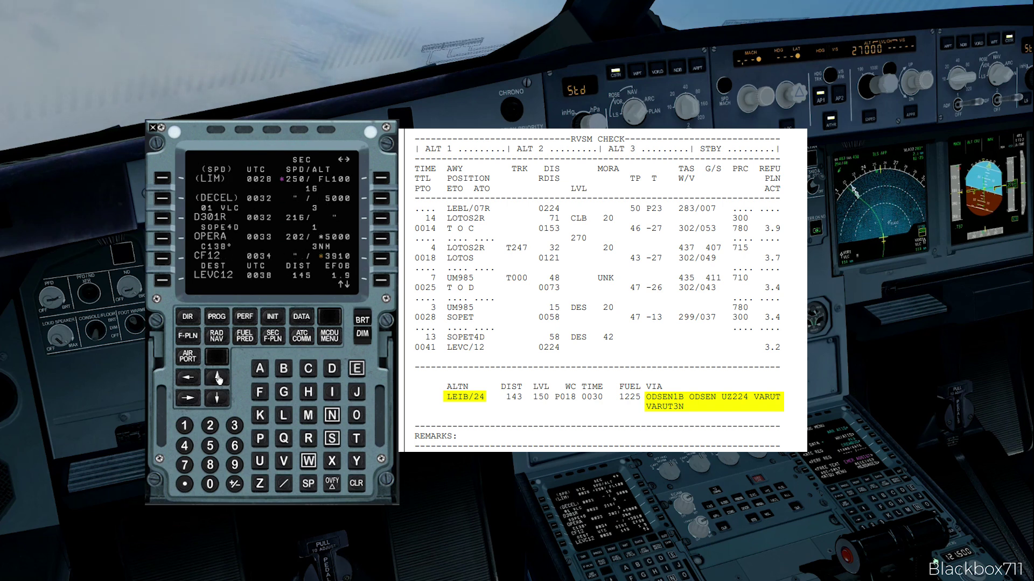
{"action": "left_click", "coordinate": [218, 378]}
{"action": "left_click", "coordinate": [218, 378]}
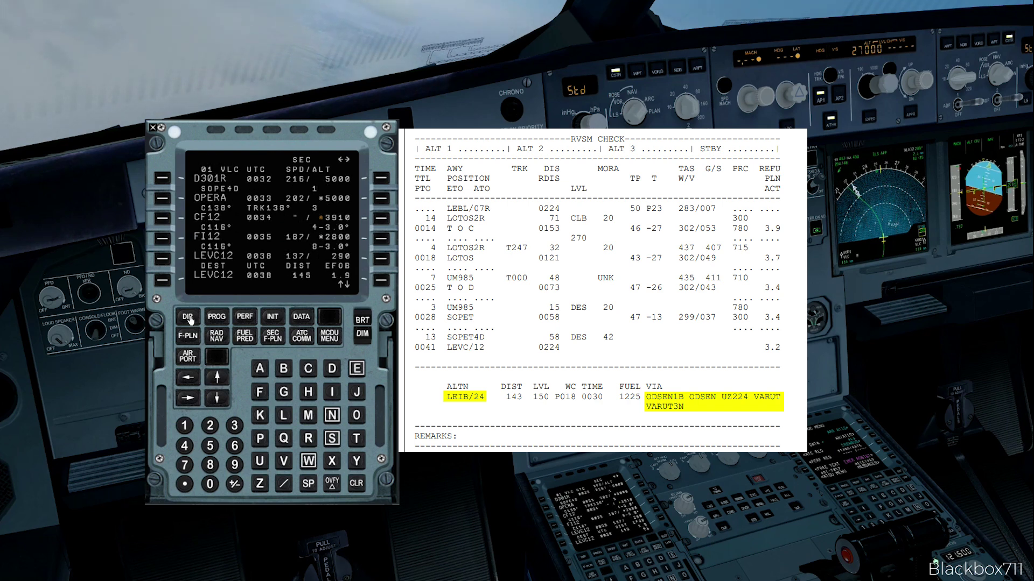
Divert the secondary plan from LEVC12 to alternate LEIB and clear the extra discontinuity.
{"action": "left_click", "coordinate": [162, 259]}
{"action": "left_click", "coordinate": [163, 239]}
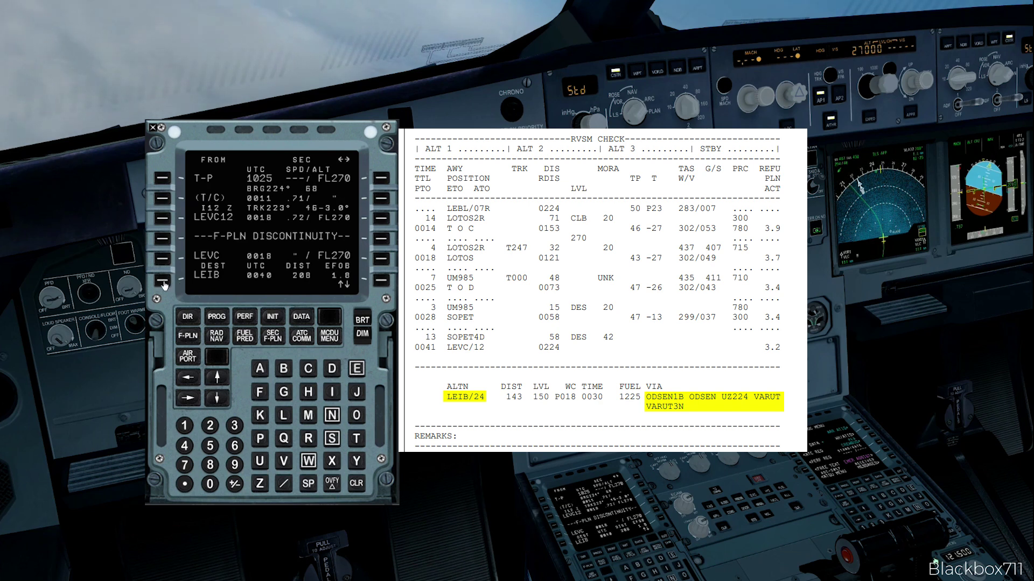
{"action": "left_click", "coordinate": [217, 398]}
{"action": "left_click", "coordinate": [218, 379]}
{"action": "left_click", "coordinate": [217, 379]}
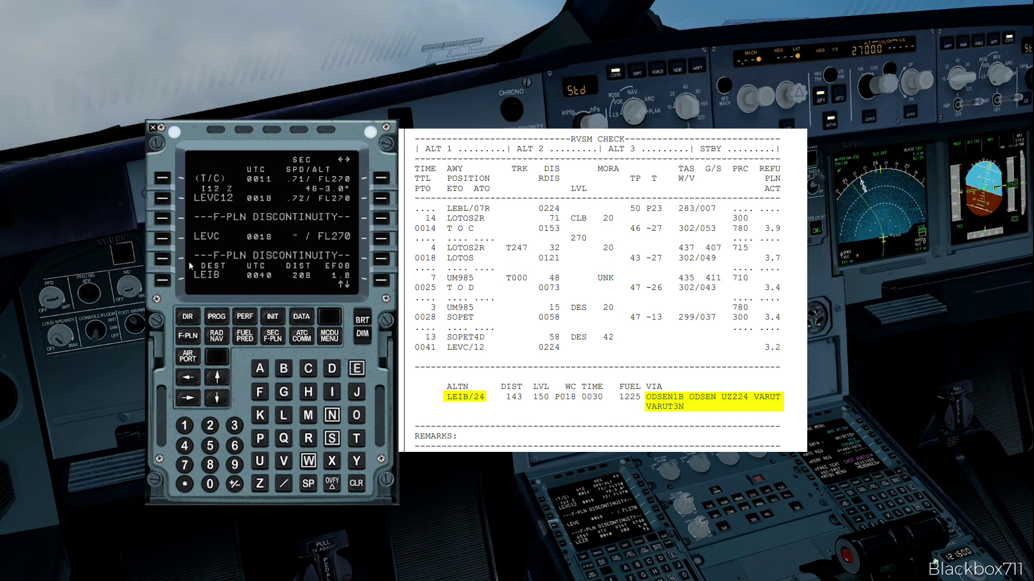
{"action": "left_click", "coordinate": [357, 479]}
{"action": "left_click", "coordinate": [163, 282]}
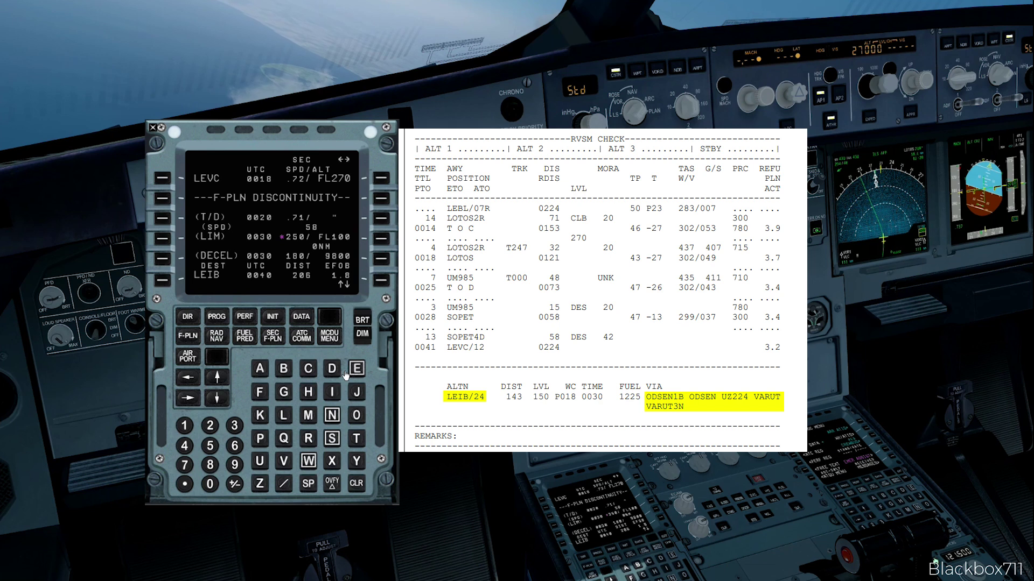
Insert ODSEN after LEVC and enter airway UZ224 from ODSEN.
{"action": "type", "text": "ODSEN"}
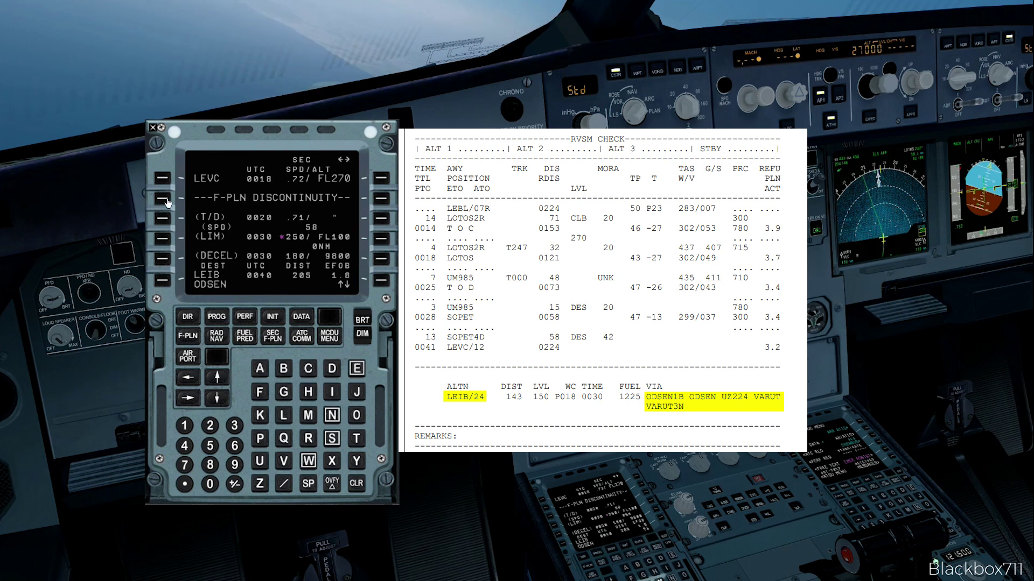
{"action": "left_click", "coordinate": [166, 201]}
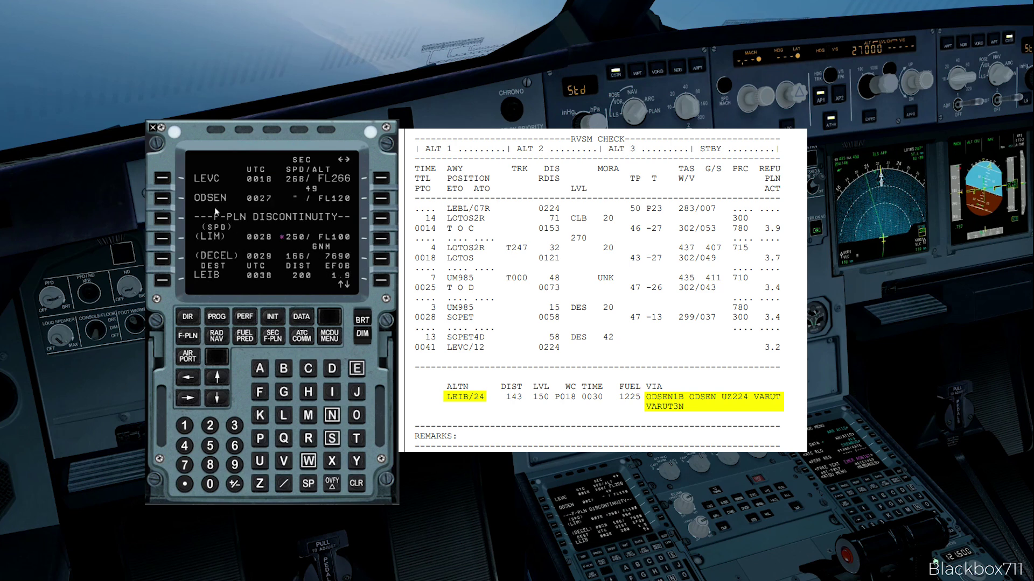
{"action": "left_click", "coordinate": [162, 198]}
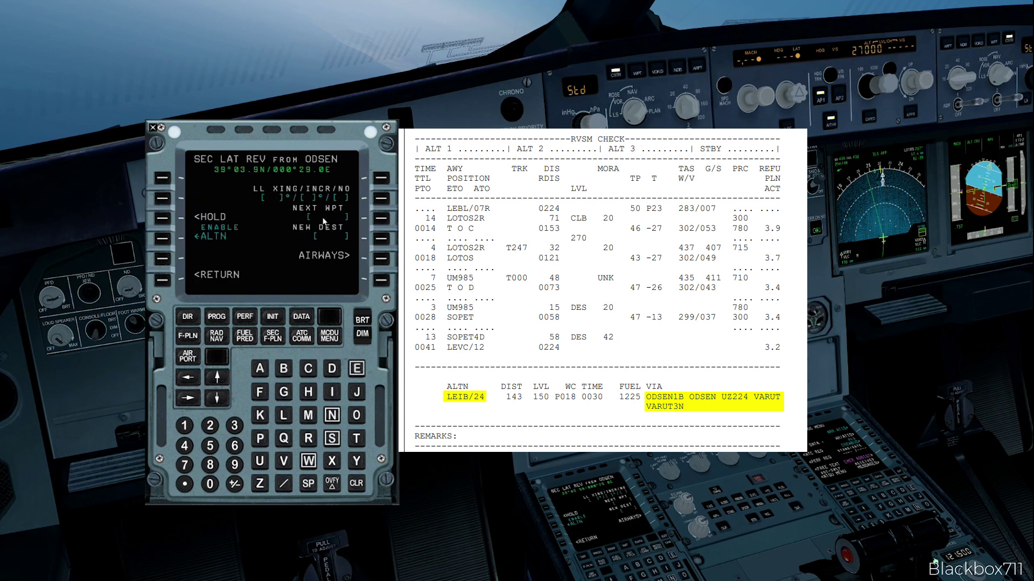
{"action": "left_click", "coordinate": [381, 260]}
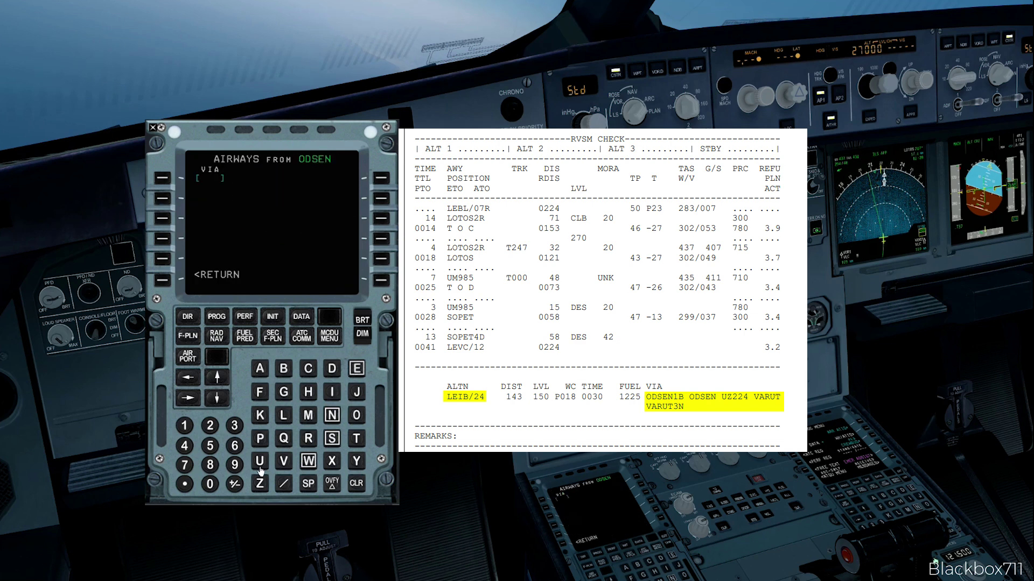
{"action": "double_click", "coordinate": [209, 428]}
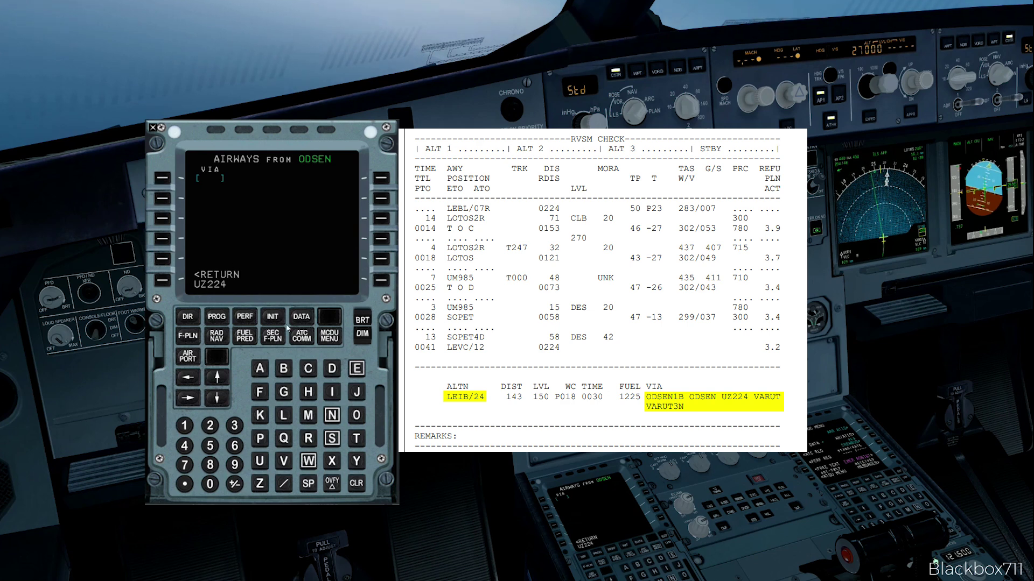
{"action": "key", "text": "Return"}
Set VARUT as the end of airway UZ224 and return to the secondary plan.
{"action": "left_click", "coordinate": [282, 461]}
{"action": "left_click", "coordinate": [259, 369]}
{"action": "left_click", "coordinate": [308, 439]}
{"action": "left_click", "coordinate": [260, 461]}
{"action": "left_click", "coordinate": [356, 438]}
{"action": "left_click", "coordinate": [381, 178]}
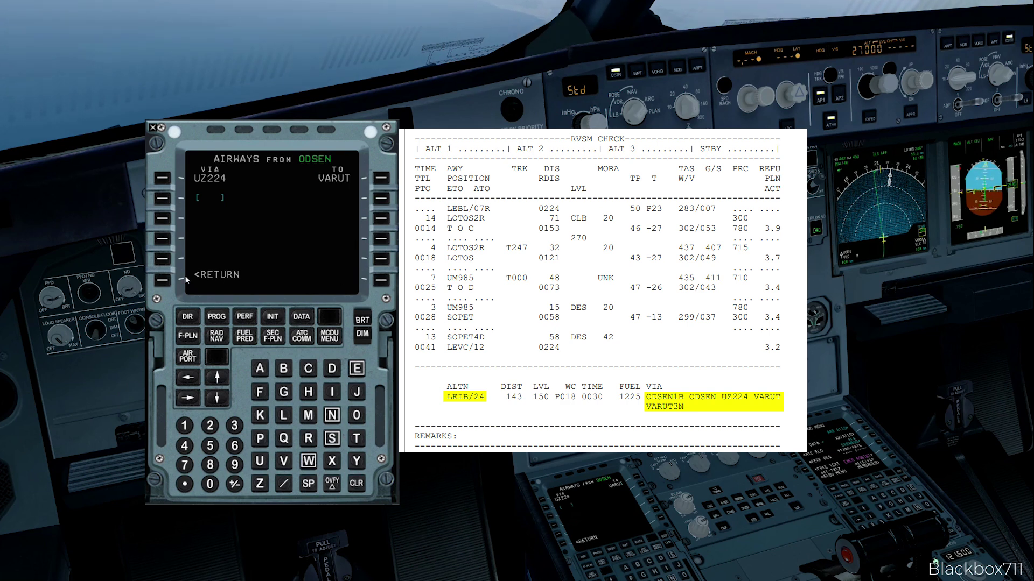
{"action": "left_click", "coordinate": [161, 280]}
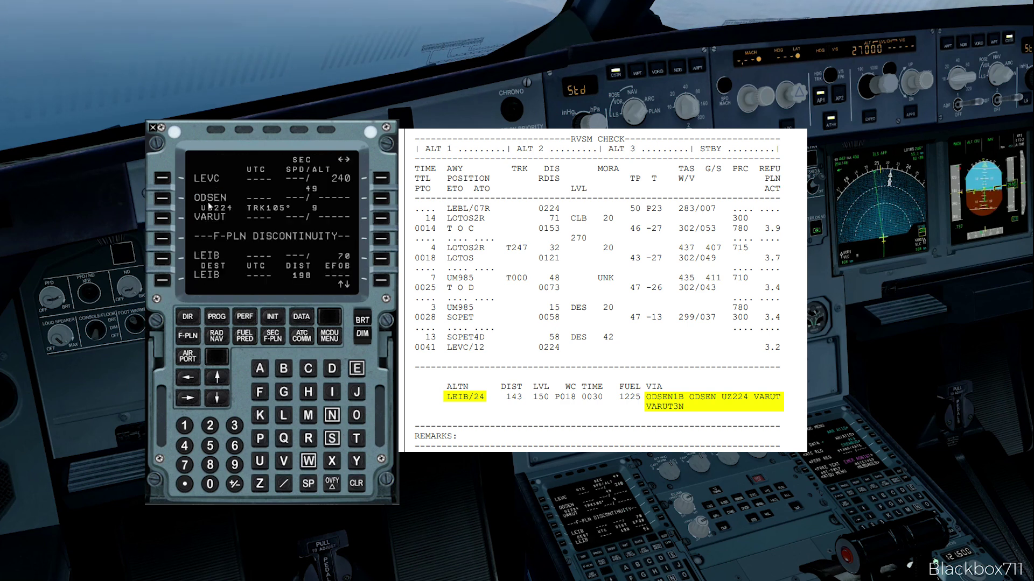
Add the ILS24 Z approach and VARU3N arrival at LEIB to the secondary plan.
{"action": "left_click", "coordinate": [161, 280]}
{"action": "left_click", "coordinate": [381, 178]}
{"action": "left_click", "coordinate": [218, 378]}
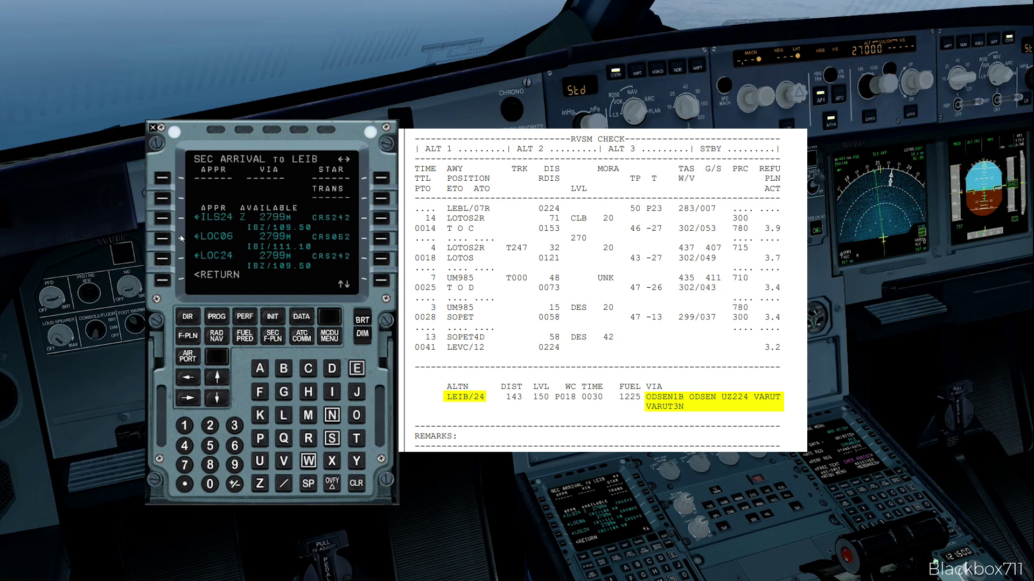
{"action": "left_click", "coordinate": [168, 221]}
{"action": "left_click", "coordinate": [218, 380]}
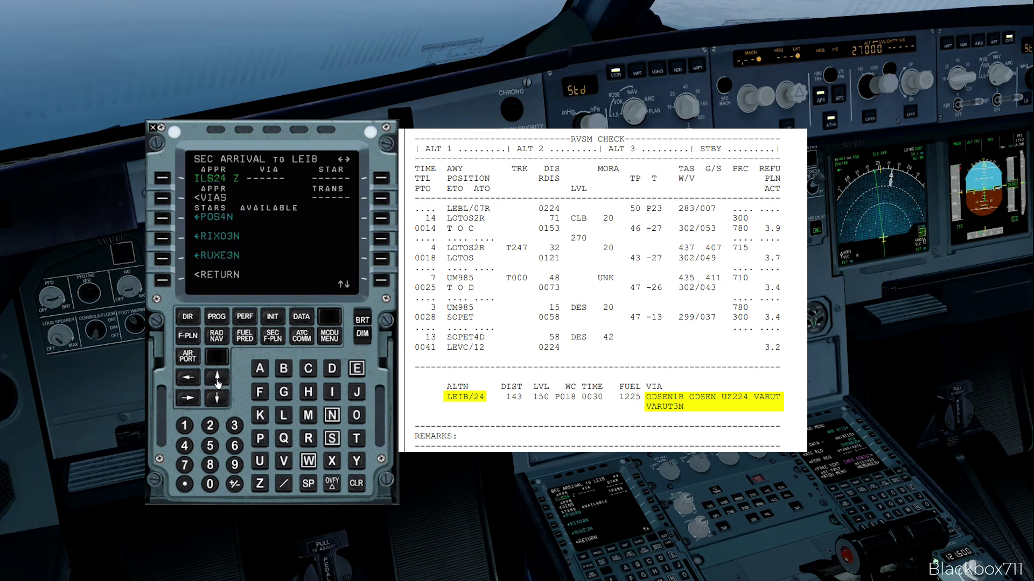
{"action": "left_click", "coordinate": [161, 260]}
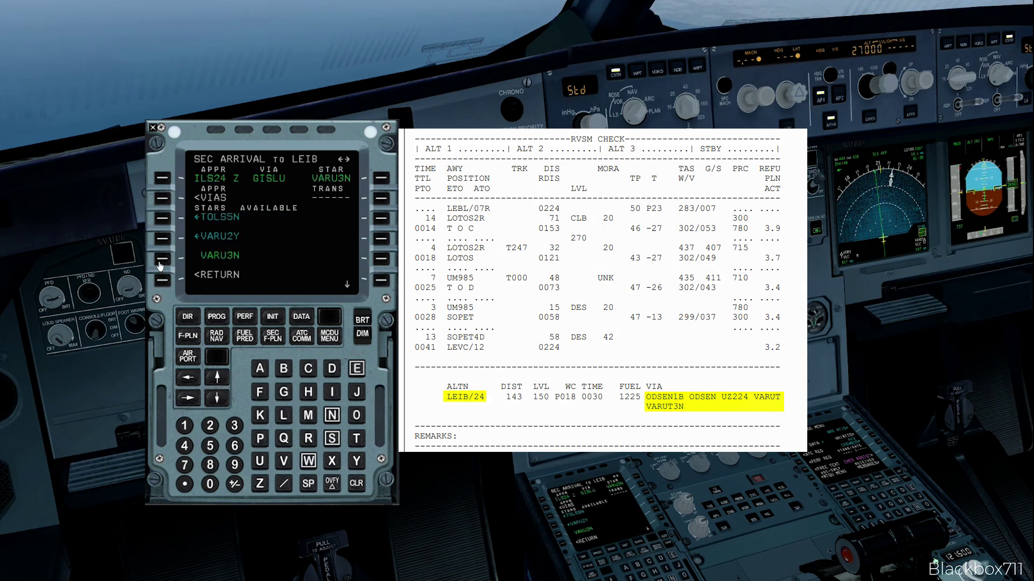
{"action": "left_click", "coordinate": [163, 281]}
Scroll through the new arrival waypoints and widen the map range to show the route.
{"action": "left_click", "coordinate": [218, 399]}
{"action": "left_click", "coordinate": [218, 399]}
{"action": "left_click", "coordinate": [217, 398]}
{"action": "left_click", "coordinate": [217, 399]}
{"action": "left_click", "coordinate": [217, 398]}
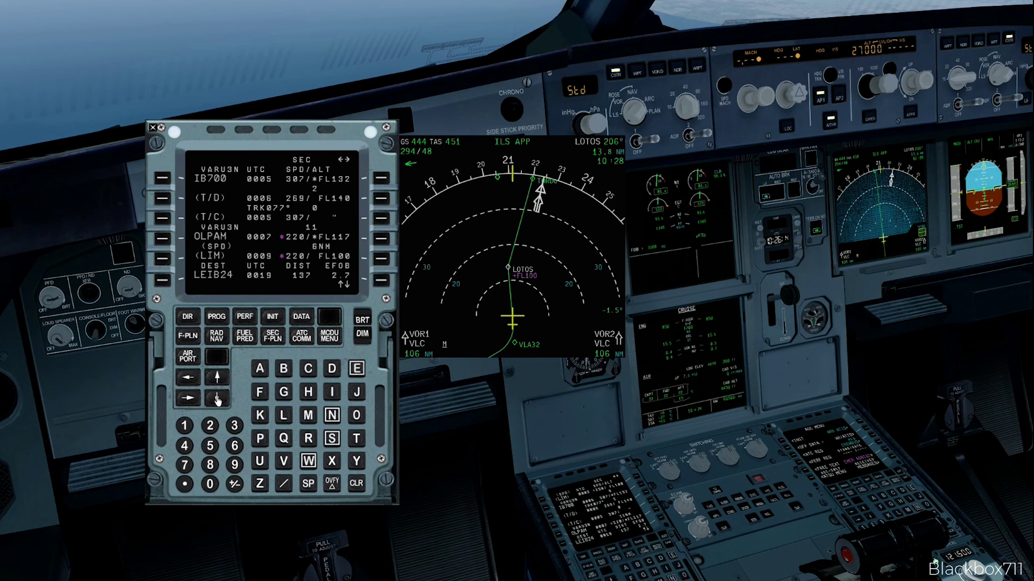
{"action": "left_click", "coordinate": [687, 109]}
{"action": "left_click", "coordinate": [688, 109]}
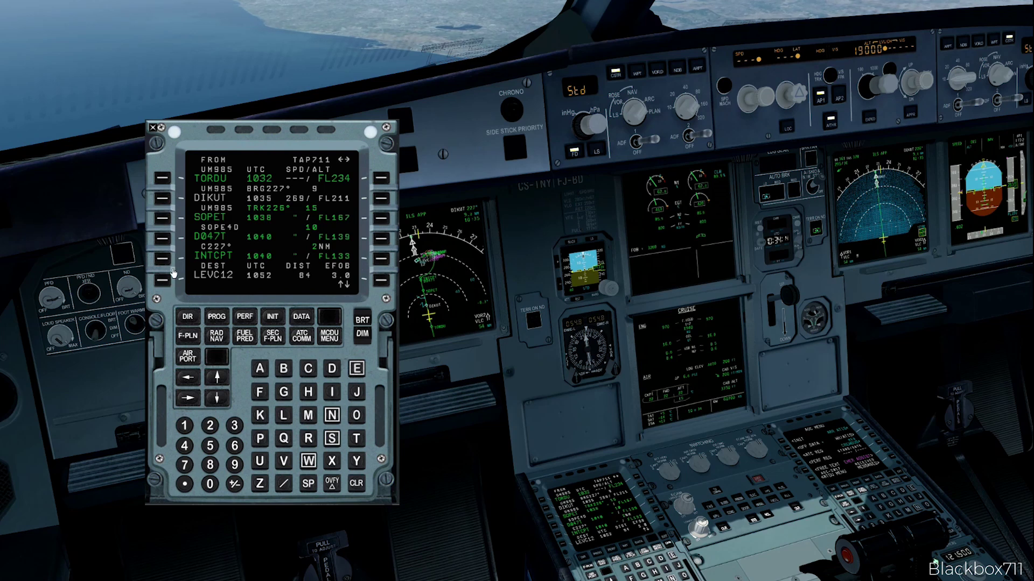
Make LEIB the new destination after SOPET and insert the temporary plan.
{"action": "left_click", "coordinate": [162, 220]}
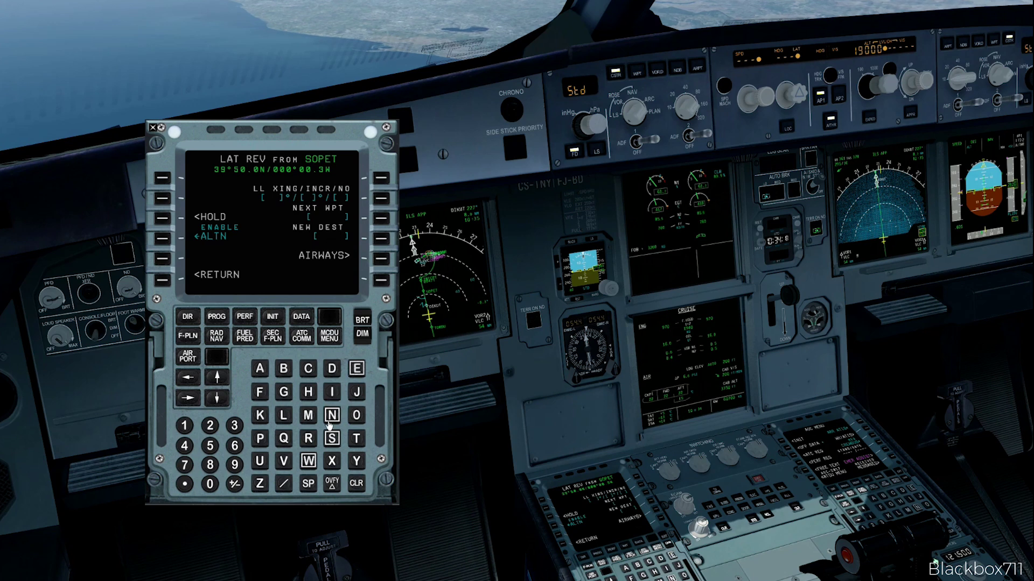
{"action": "left_click", "coordinate": [356, 369]}
{"action": "left_click", "coordinate": [331, 392]}
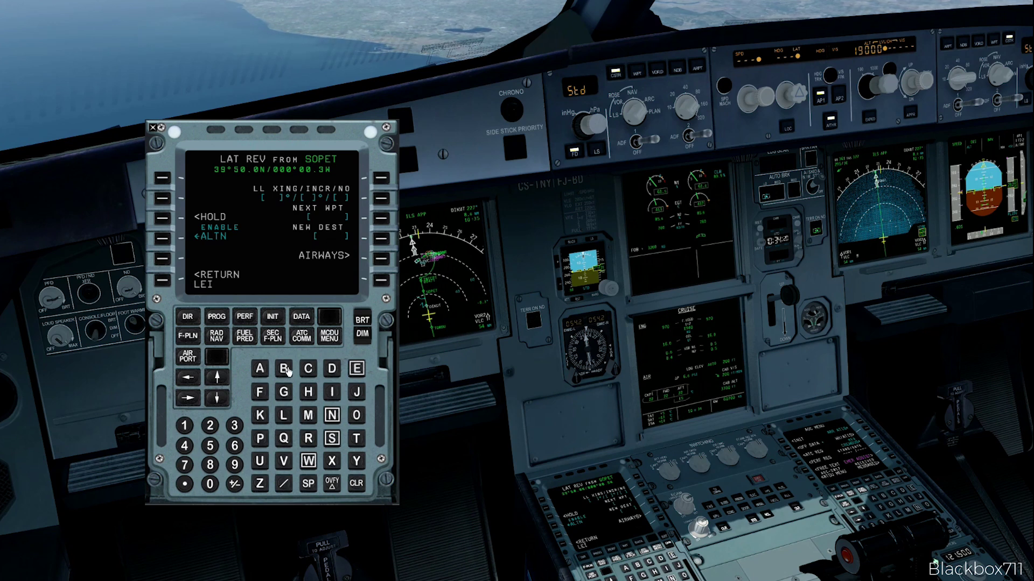
{"action": "left_click", "coordinate": [381, 238]}
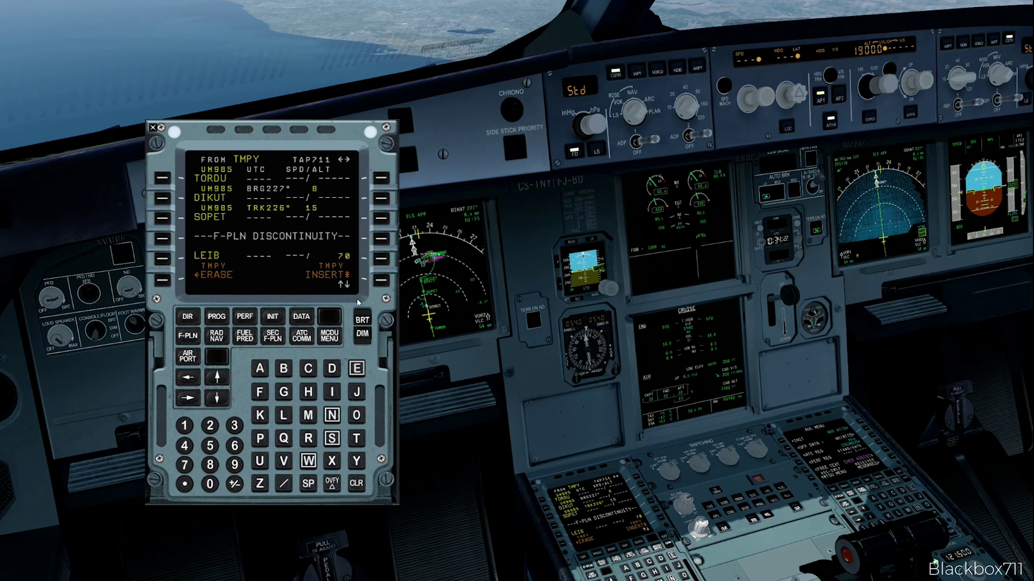
{"action": "left_click", "coordinate": [385, 283]}
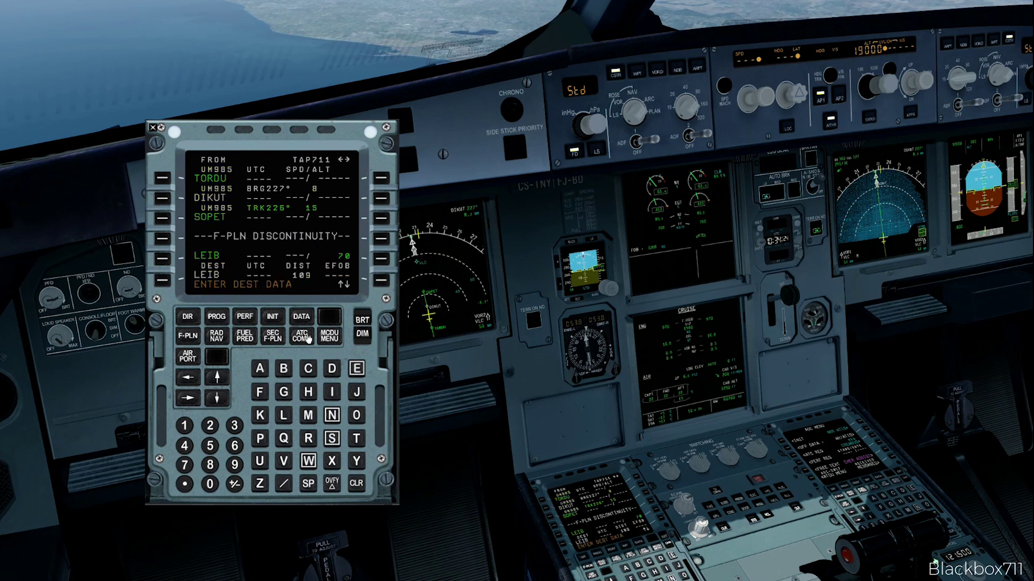
Add the ILS24 Z approach and VARU3N arrival for LEIB and insert them.
{"action": "left_click", "coordinate": [161, 281]}
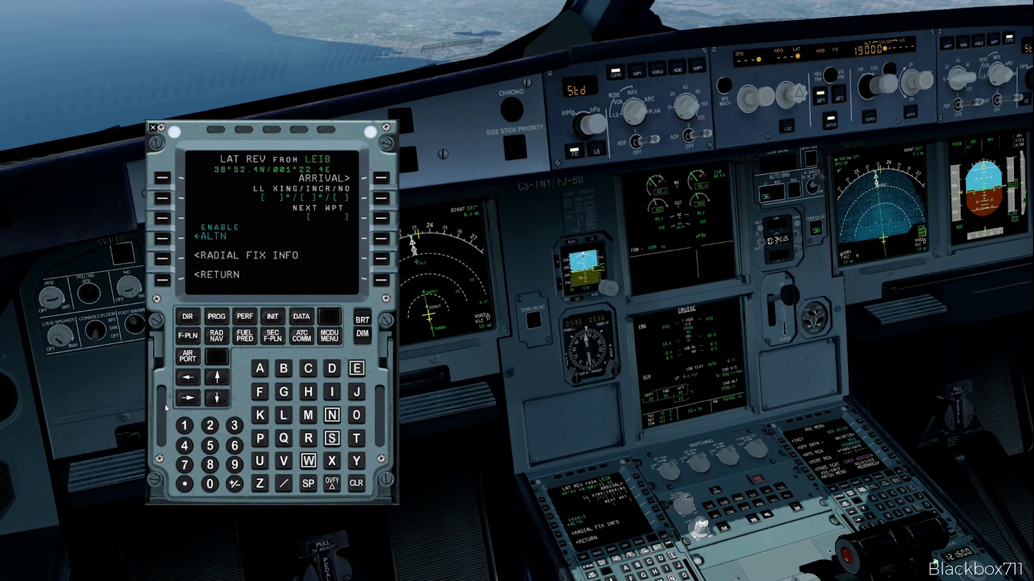
{"action": "left_click", "coordinate": [382, 178]}
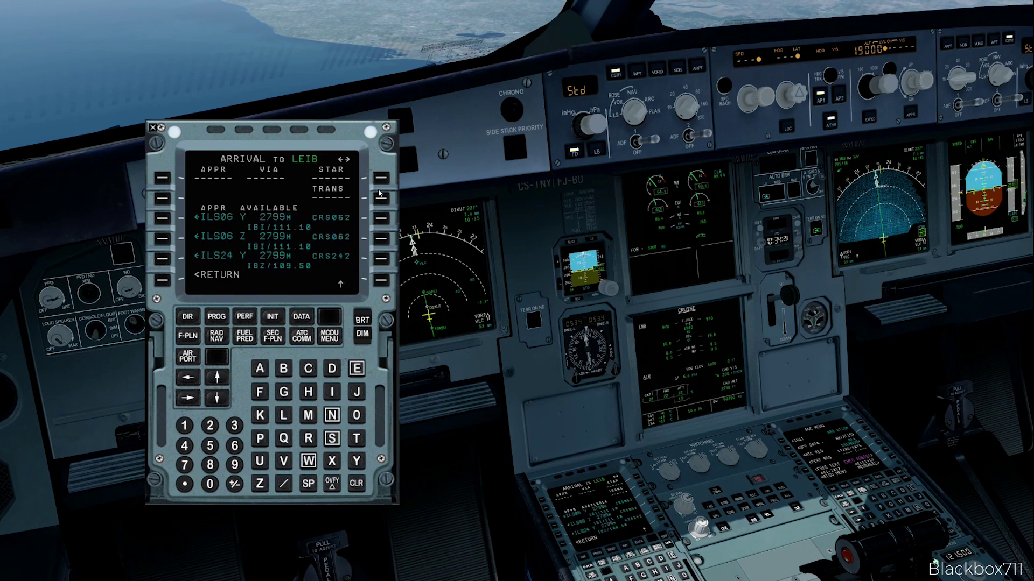
{"action": "left_click", "coordinate": [218, 378]}
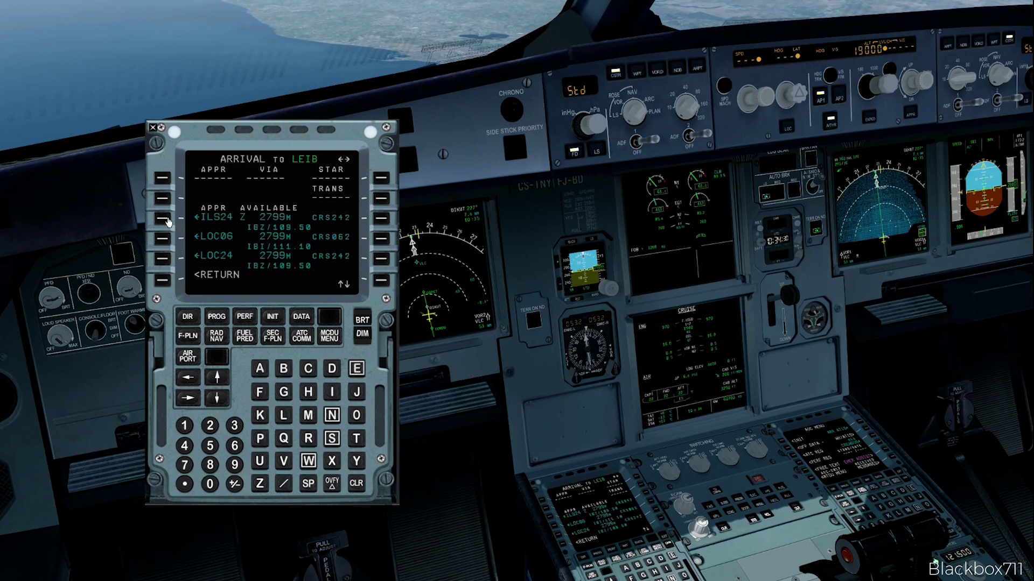
{"action": "left_click", "coordinate": [167, 221]}
{"action": "left_click", "coordinate": [217, 379]}
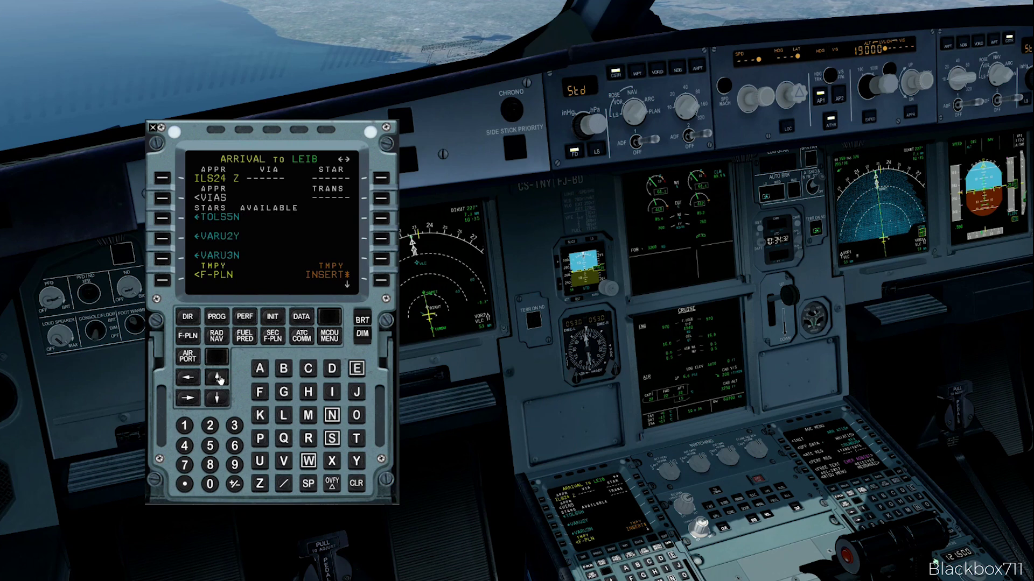
{"action": "left_click", "coordinate": [169, 254]}
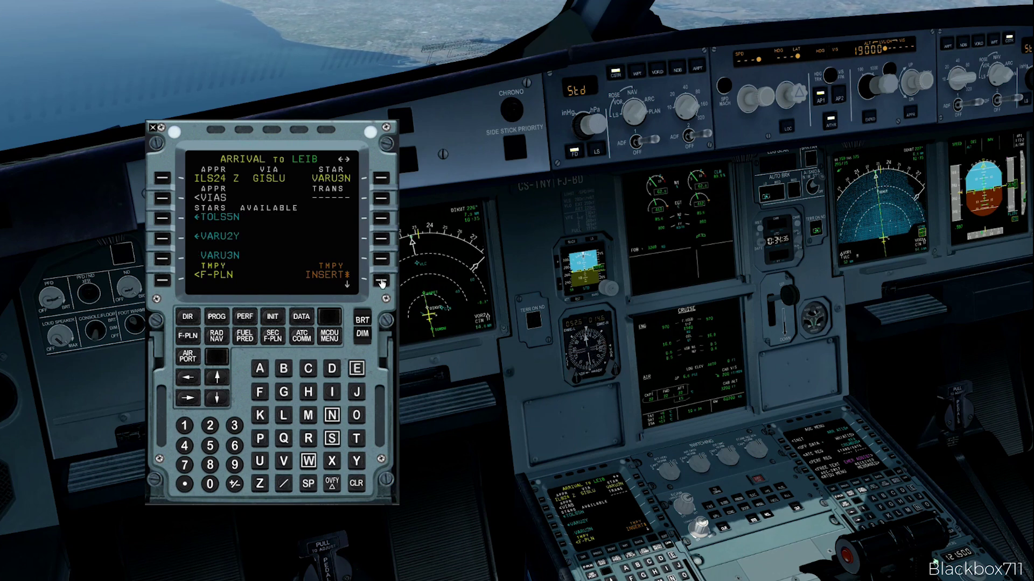
{"action": "left_click", "coordinate": [347, 280]}
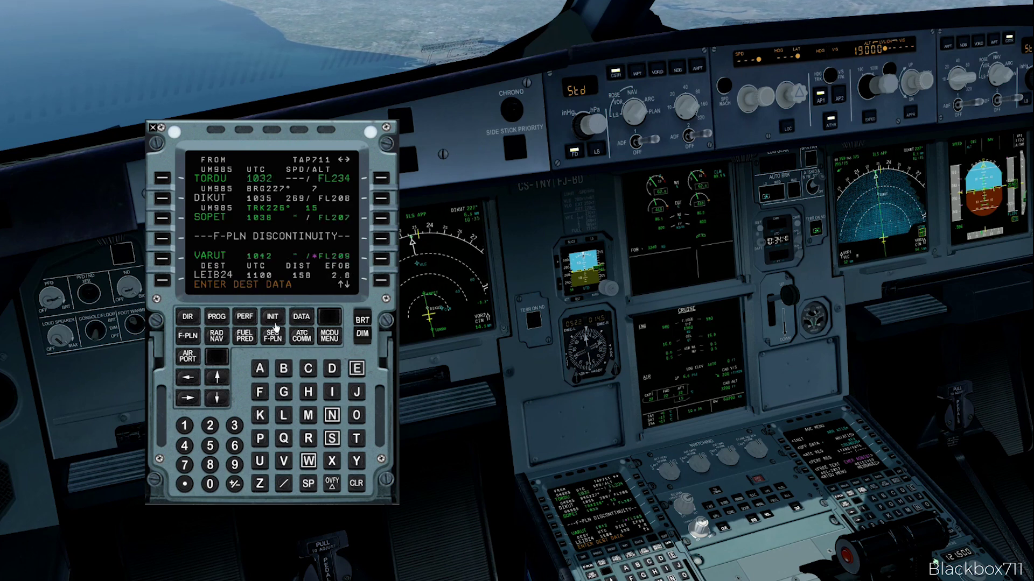
Insert waypoint ODSEN after SOPET in the flight plan.
{"action": "left_click", "coordinate": [356, 415]}
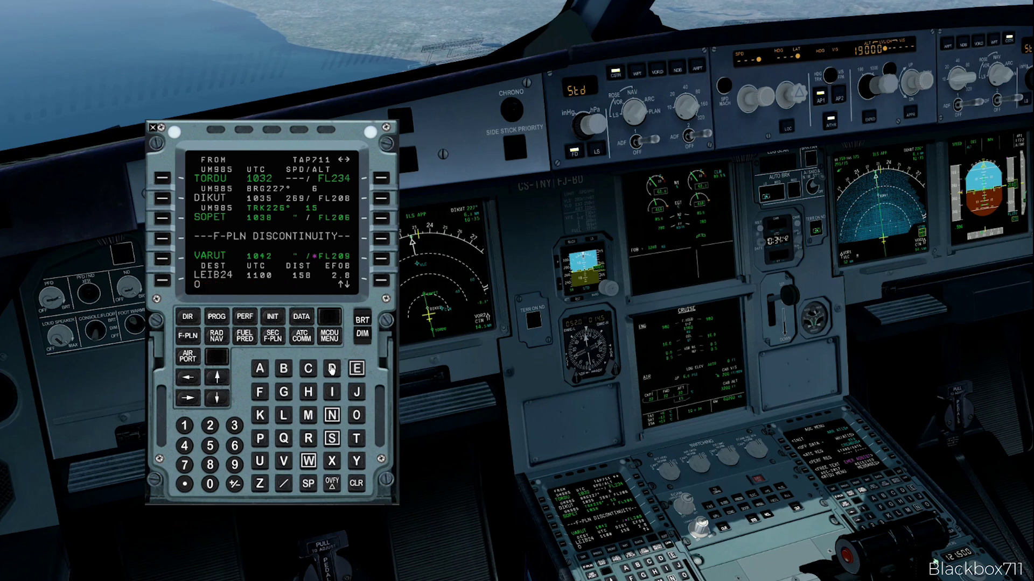
{"action": "left_click", "coordinate": [331, 368]}
{"action": "left_click", "coordinate": [332, 439]}
{"action": "left_click", "coordinate": [356, 368]}
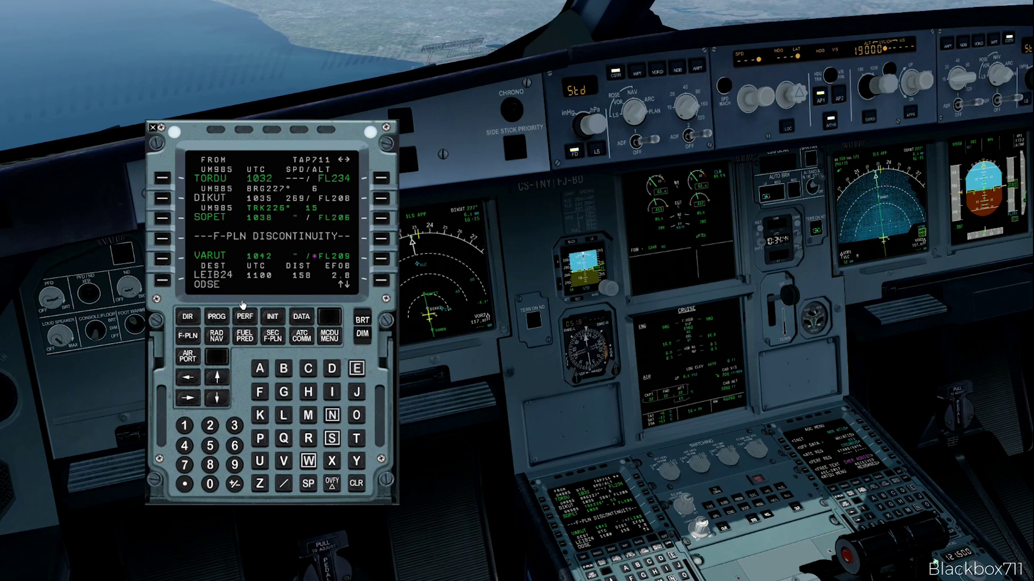
{"action": "left_click", "coordinate": [331, 416]}
{"action": "left_click", "coordinate": [162, 239]}
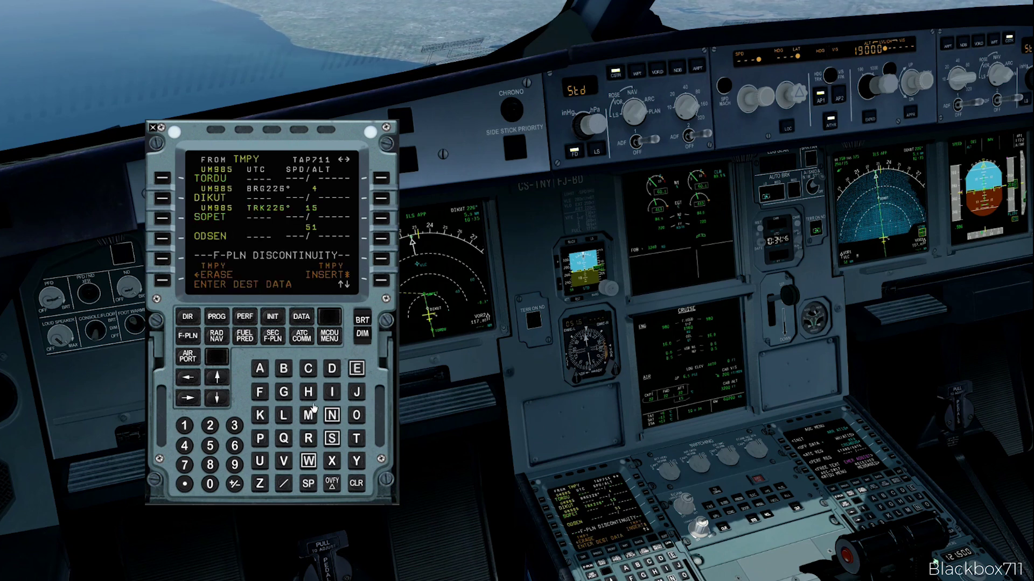
Clear the discontinuity before VARUT, insert the plan, and pop out the captain's ND.
{"action": "left_click", "coordinate": [356, 482]}
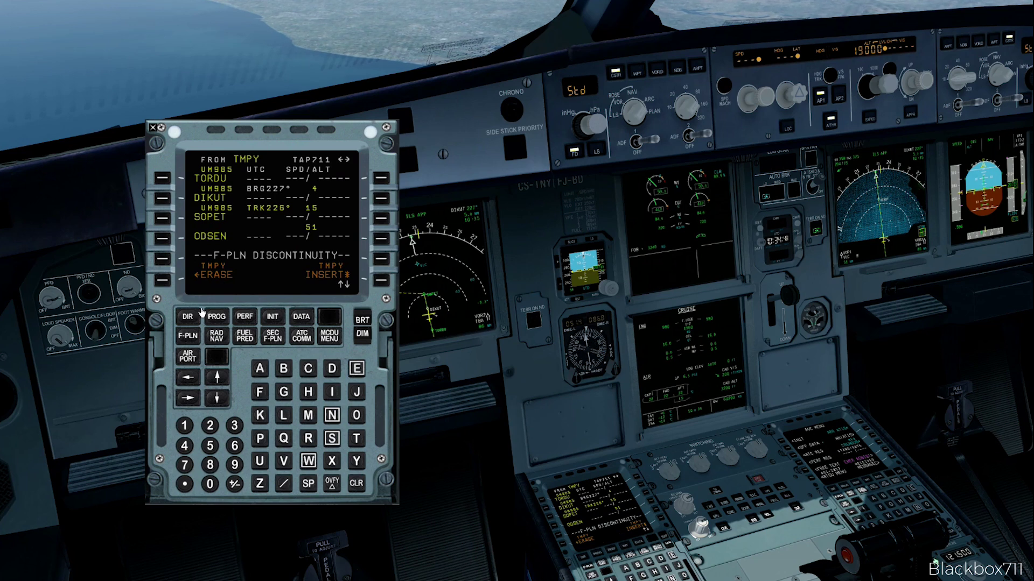
{"action": "key", "text": "BackSpace"}
{"action": "left_click", "coordinate": [162, 259]}
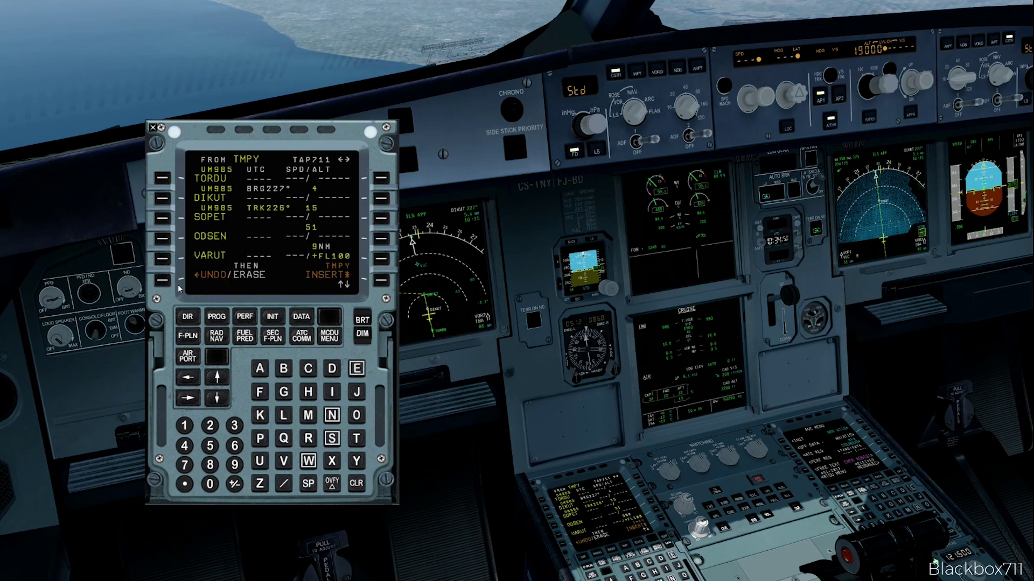
{"action": "left_click", "coordinate": [381, 280]}
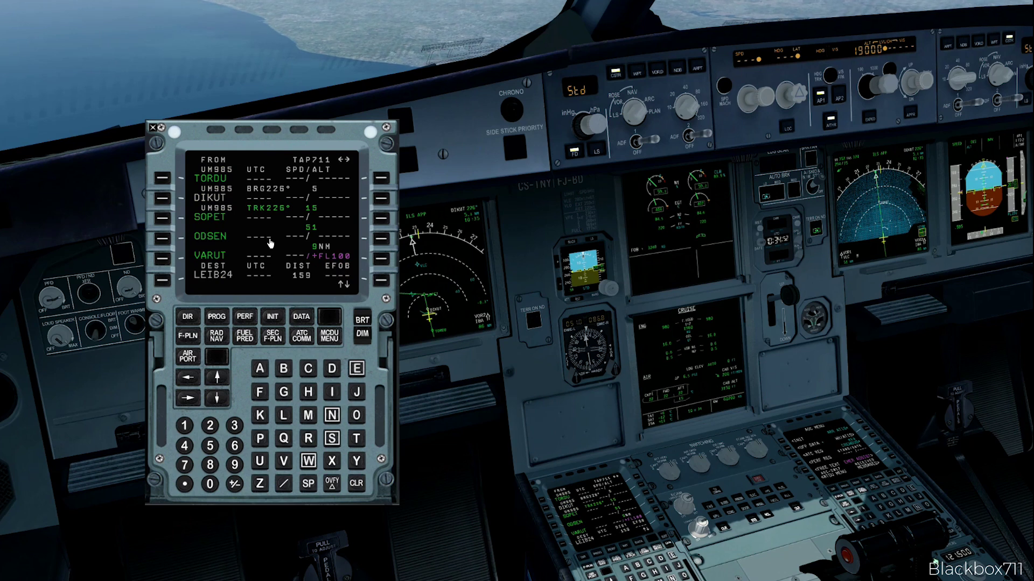
{"action": "key", "text": "Escape"}
{"action": "key", "text": "ctrl+2"}
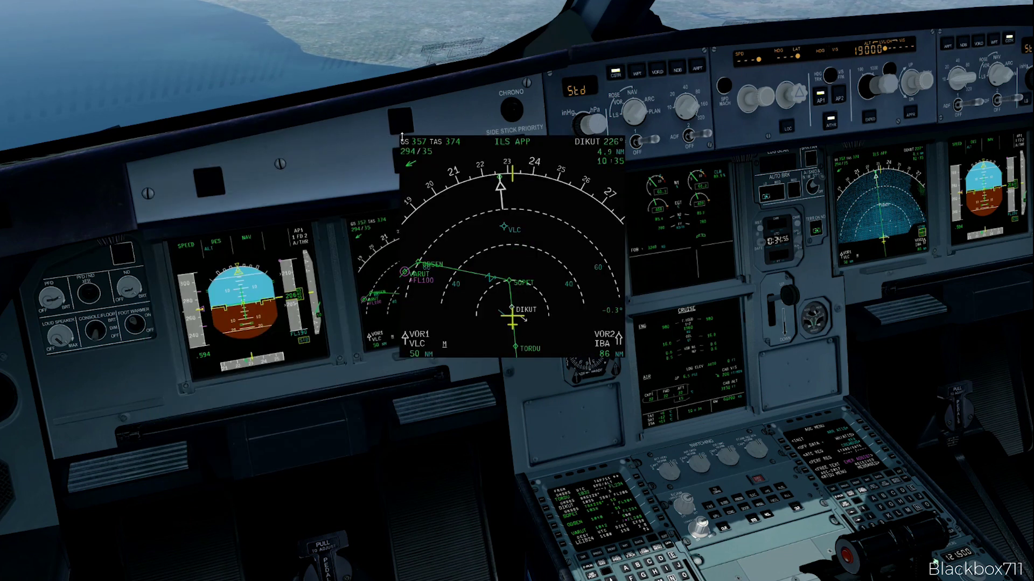
Enlarge the ND pop-up, move it left, and double its range.
{"action": "left_click_drag", "start_coordinate": [396, 134], "coordinate": [330, 80]}
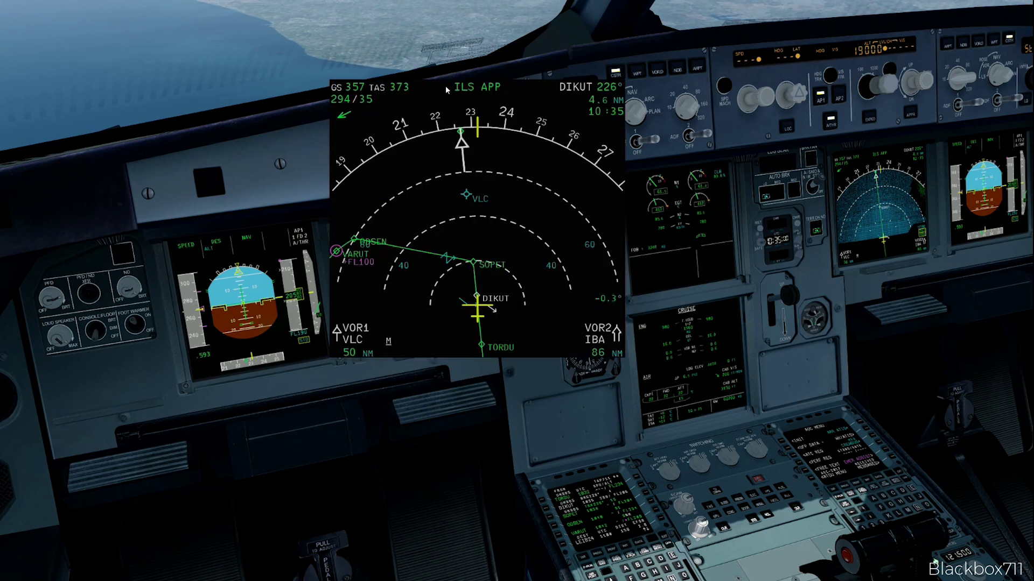
{"action": "left_click_drag", "start_coordinate": [447, 86], "coordinate": [293, 82]}
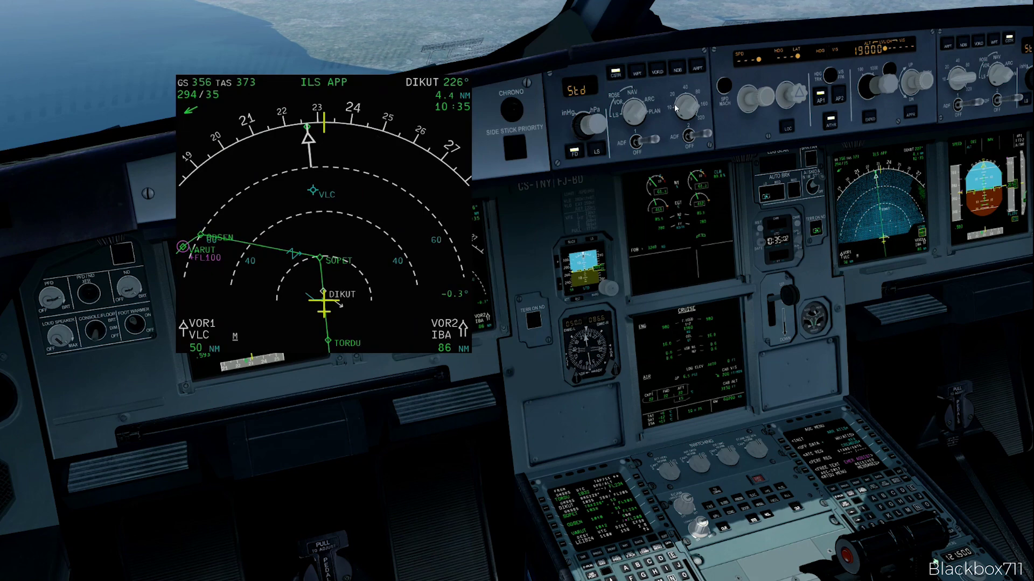
{"action": "scroll", "coordinate": [686, 109], "scroll_direction": "up", "scroll_amount": 1}
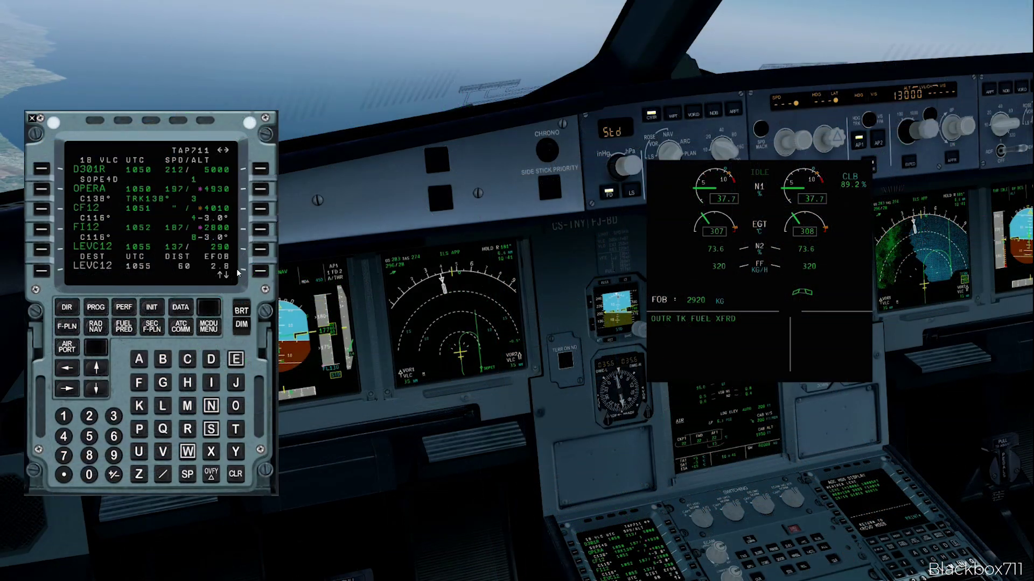
Close the MCDU and ECAM pop-ups, reopen the MCDU and show the INIT page.
{"action": "left_click", "coordinate": [261, 312]}
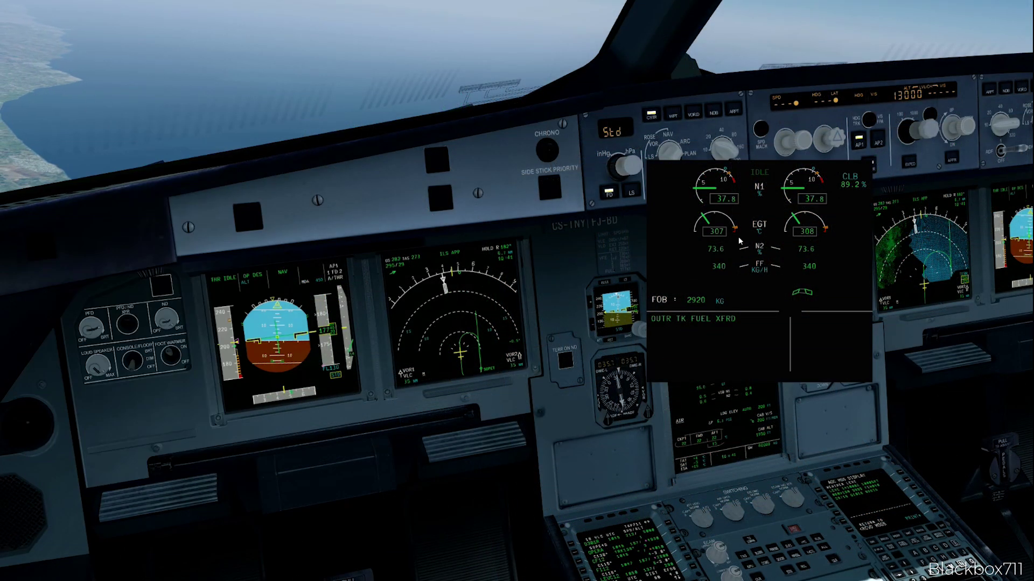
{"action": "left_click", "coordinate": [747, 259]}
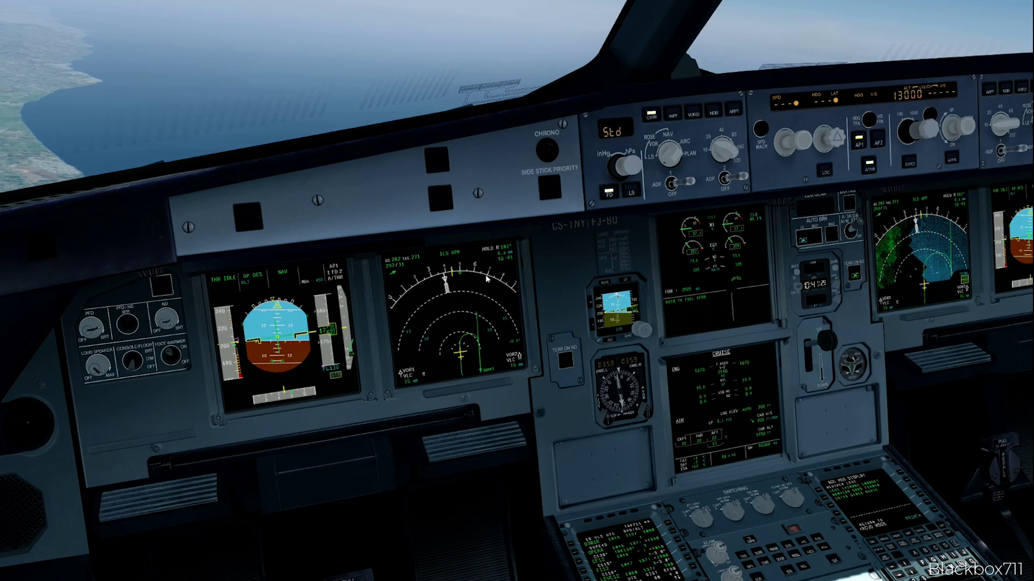
{"action": "left_click", "coordinate": [635, 560]}
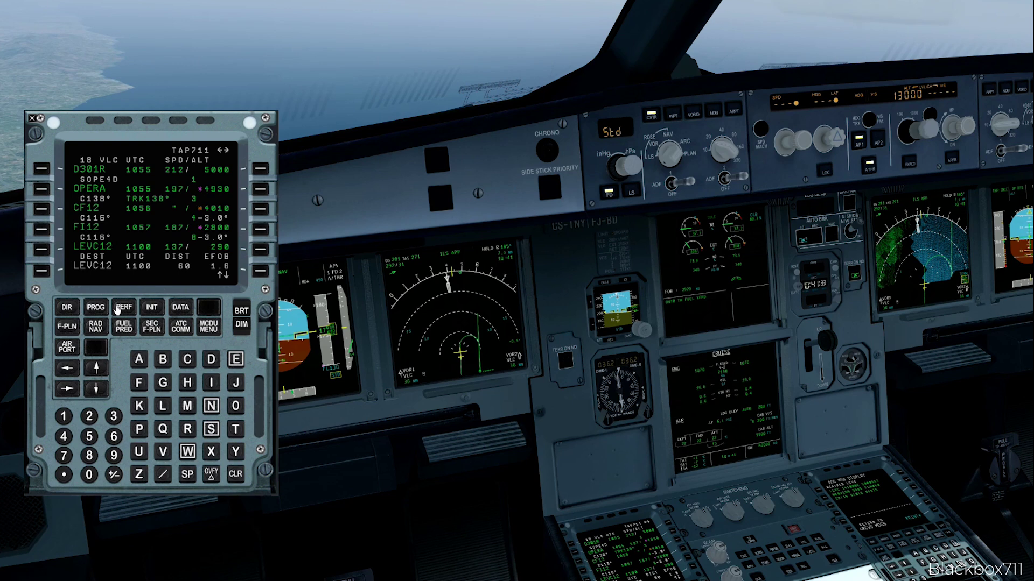
{"action": "left_click", "coordinate": [151, 307]}
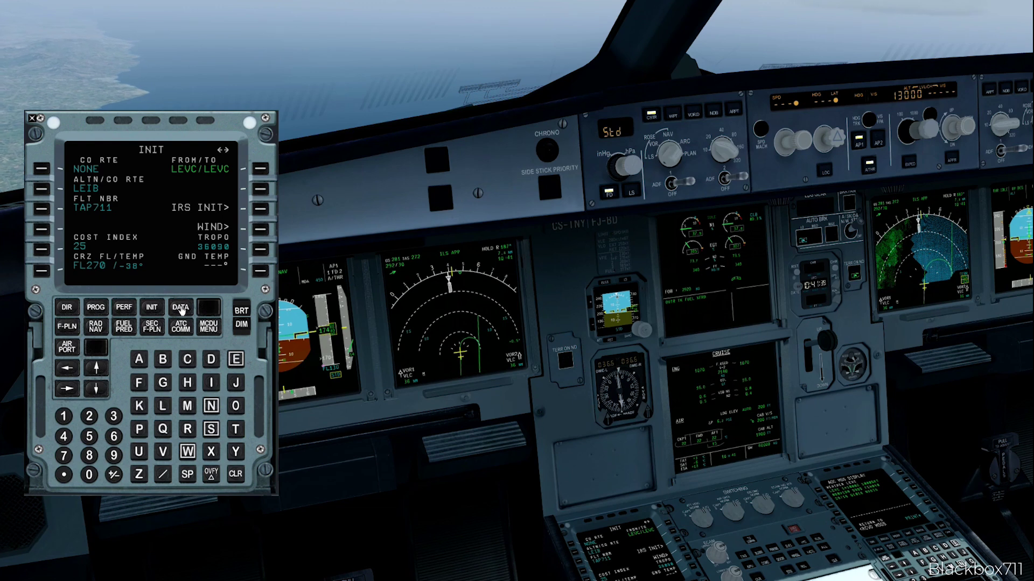
Enable the alternate from SOPET and insert the temporary plan to destination LEIB.
{"action": "left_click", "coordinate": [65, 329]}
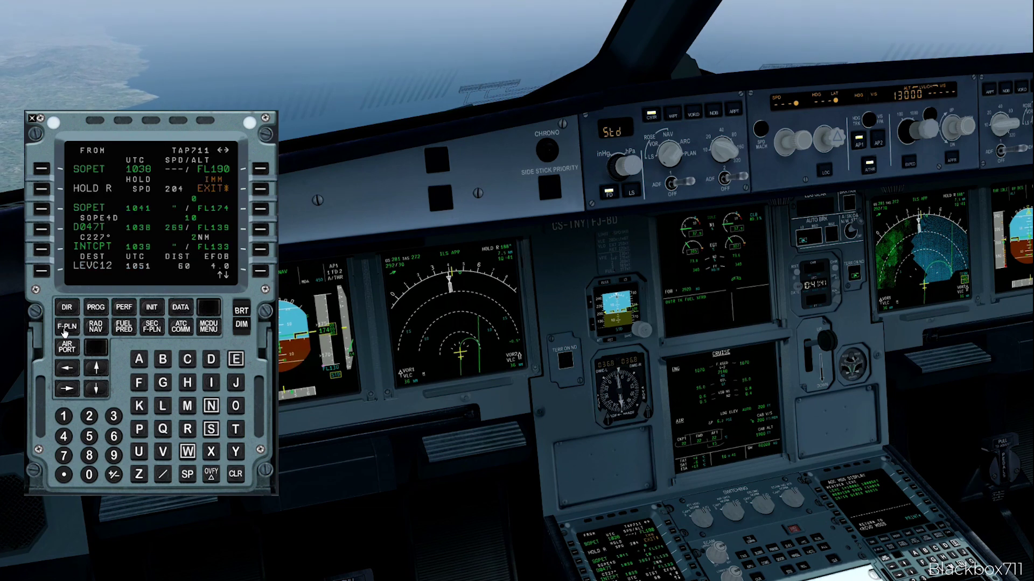
{"action": "left_click", "coordinate": [42, 211]}
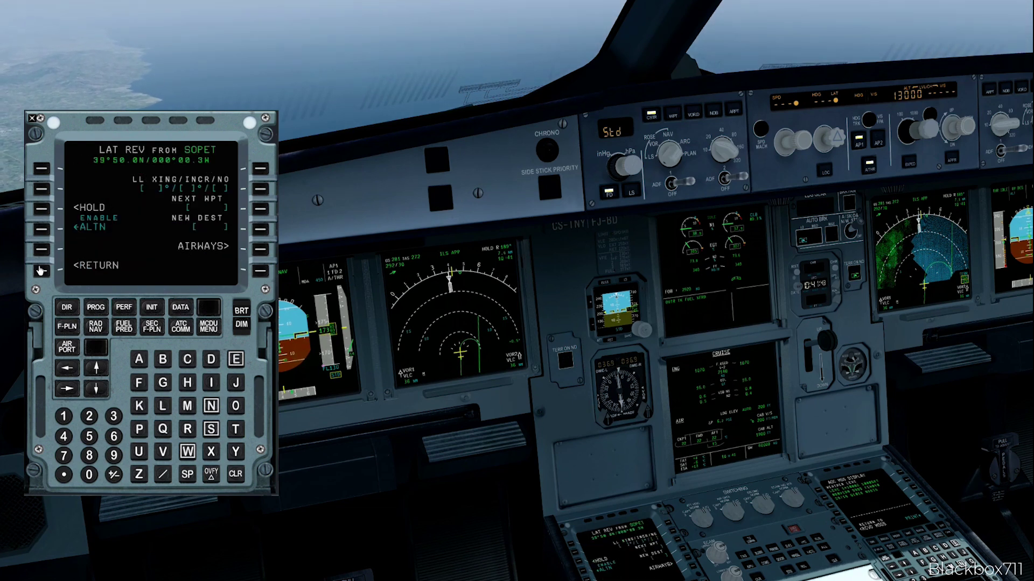
{"action": "left_click", "coordinate": [42, 235]}
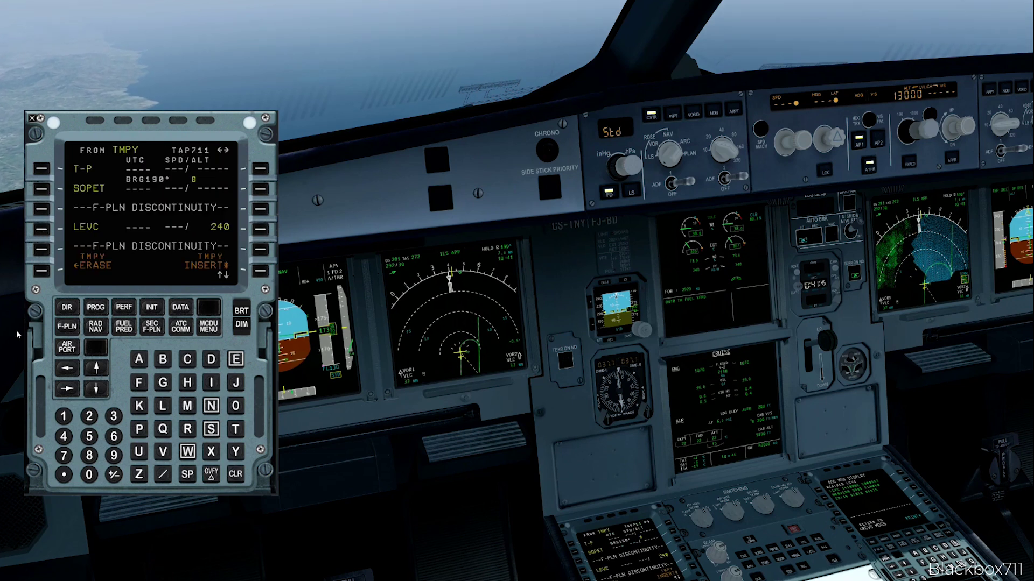
{"action": "left_click", "coordinate": [259, 273]}
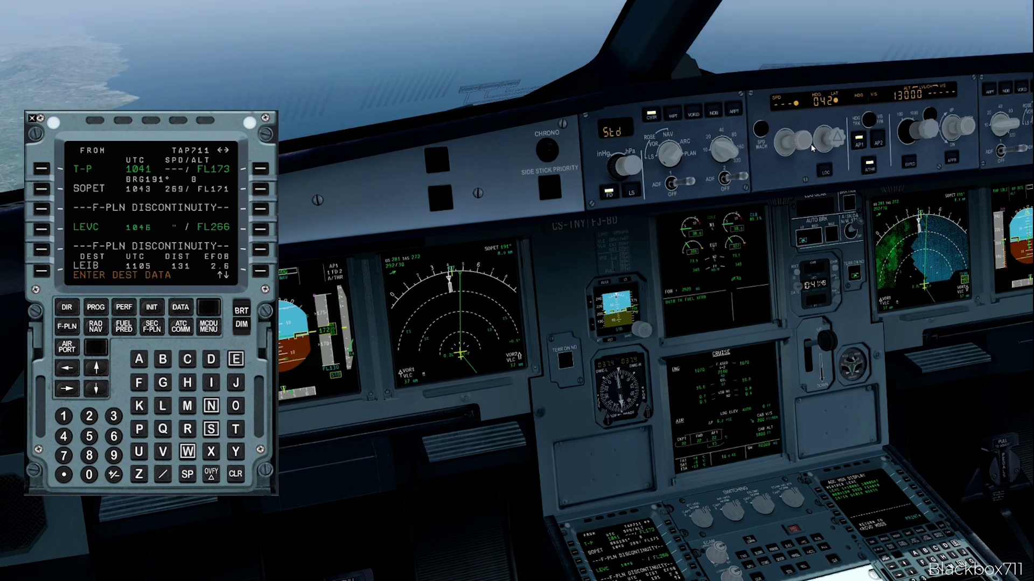
{"action": "left_click", "coordinate": [42, 271]}
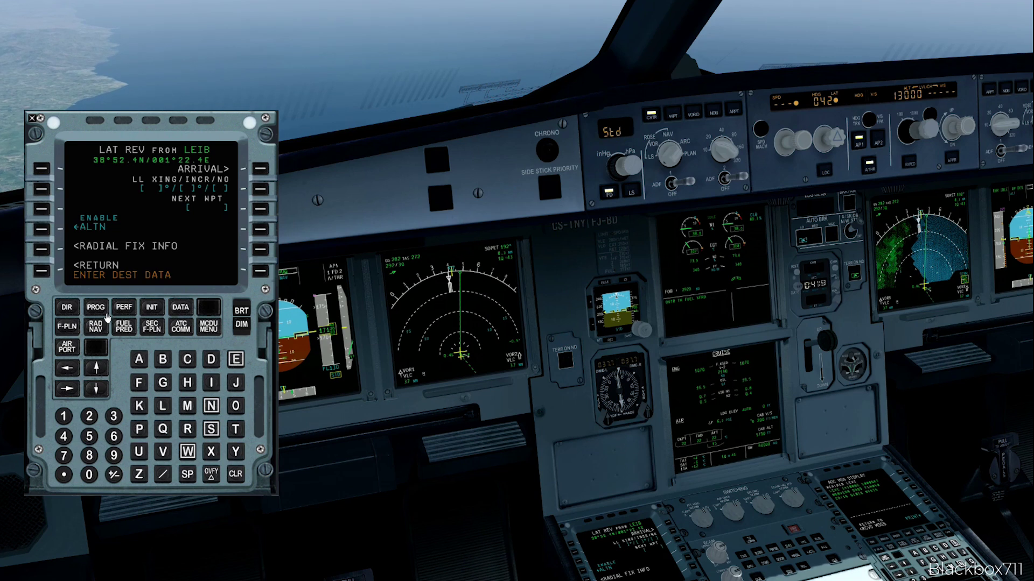
Set up and confirm a direct-to ODSEN.
{"action": "left_click", "coordinate": [67, 326]}
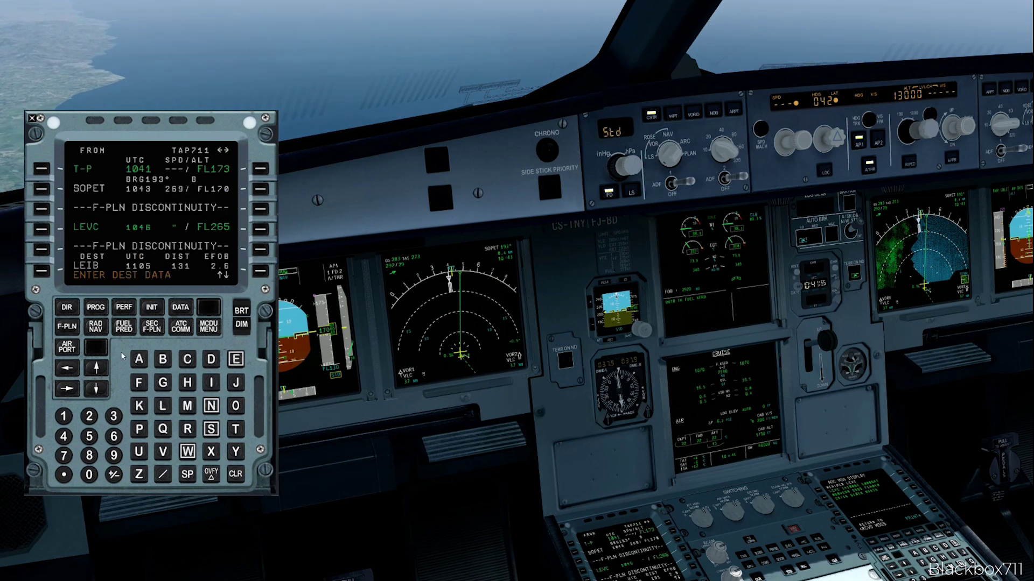
{"action": "left_click", "coordinate": [73, 309]}
{"action": "left_click", "coordinate": [236, 406]}
{"action": "left_click", "coordinate": [211, 359]}
{"action": "left_click", "coordinate": [212, 430]}
{"action": "left_click", "coordinate": [236, 359]}
{"action": "left_click", "coordinate": [212, 406]}
{"action": "left_click", "coordinate": [42, 169]}
{"action": "left_click", "coordinate": [261, 271]}
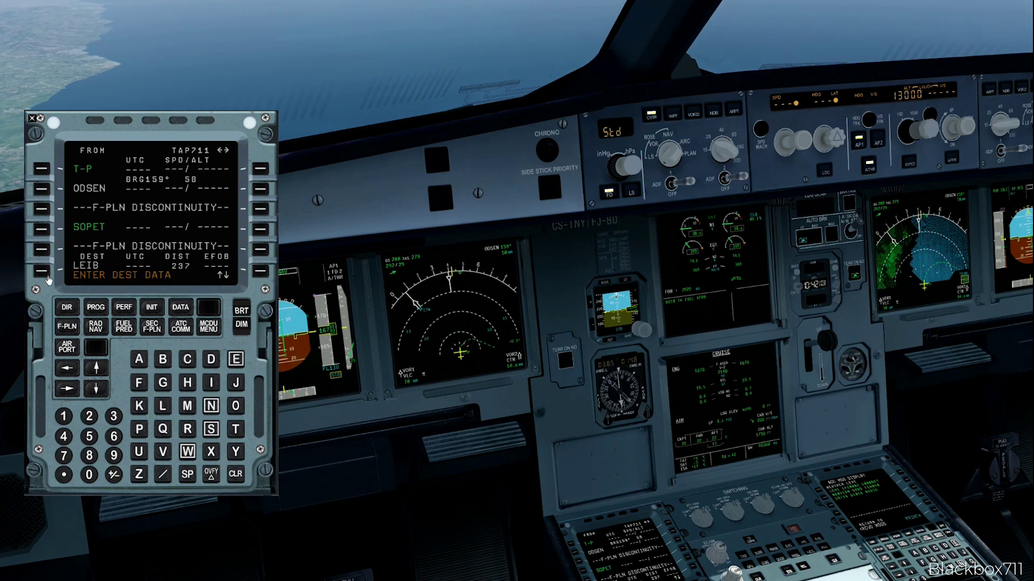
Clear the ENTER DEST DATA message and commit the pending flight-plan change.
{"action": "left_click", "coordinate": [236, 474]}
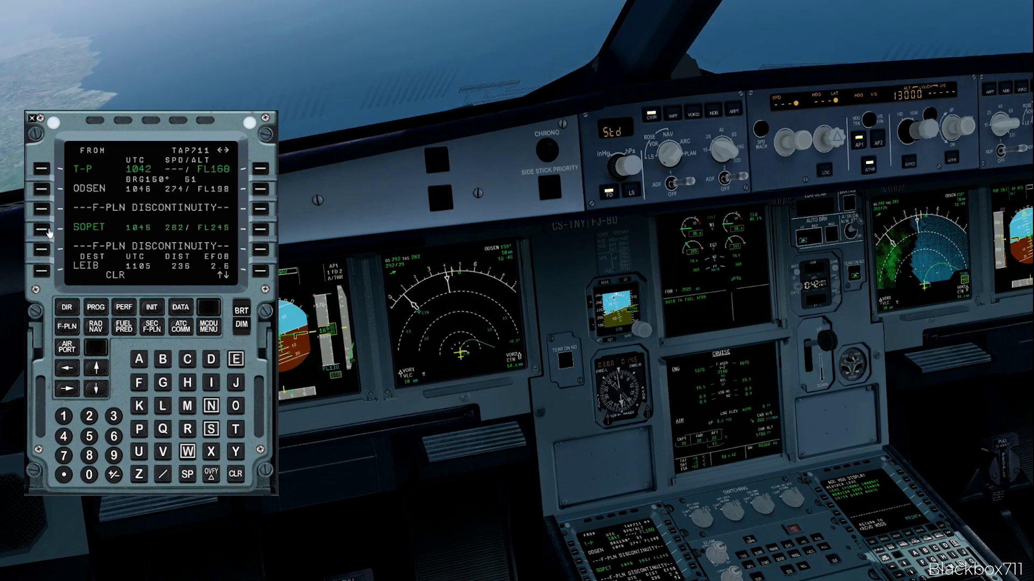
{"action": "left_click", "coordinate": [260, 270]}
{"action": "left_click", "coordinate": [41, 271]}
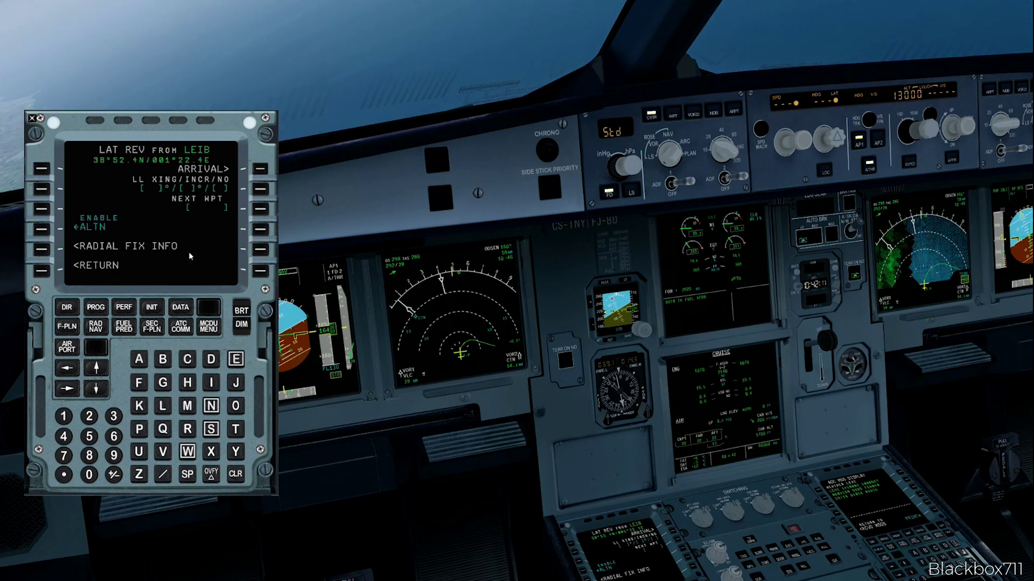
Select the ILS24 Z approach and VARU3N STAR for LEIB and insert them.
{"action": "left_click", "coordinate": [260, 168]}
{"action": "left_click", "coordinate": [94, 370]}
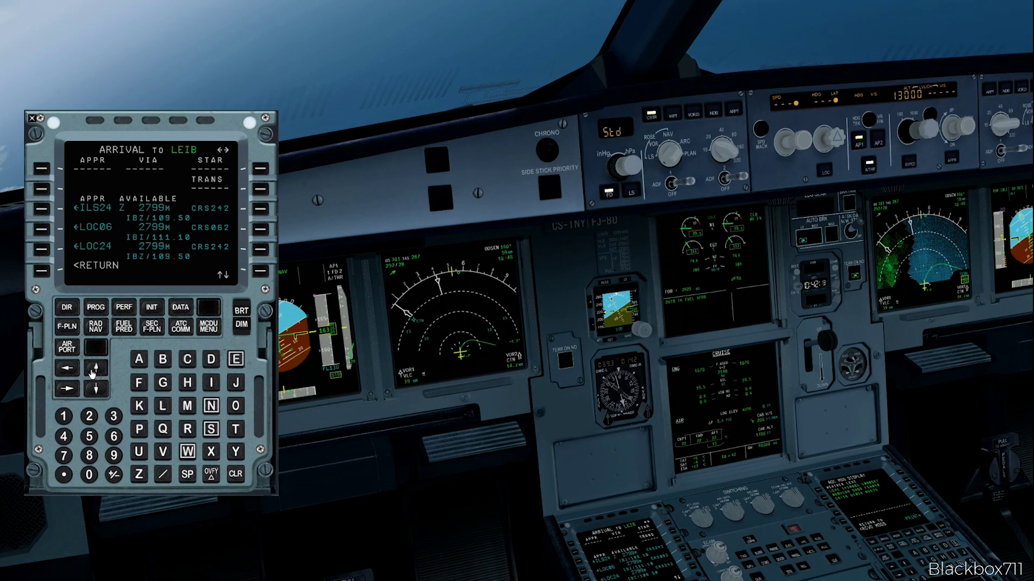
{"action": "left_click", "coordinate": [41, 208]}
{"action": "left_click", "coordinate": [97, 369]}
{"action": "left_click", "coordinate": [97, 368]}
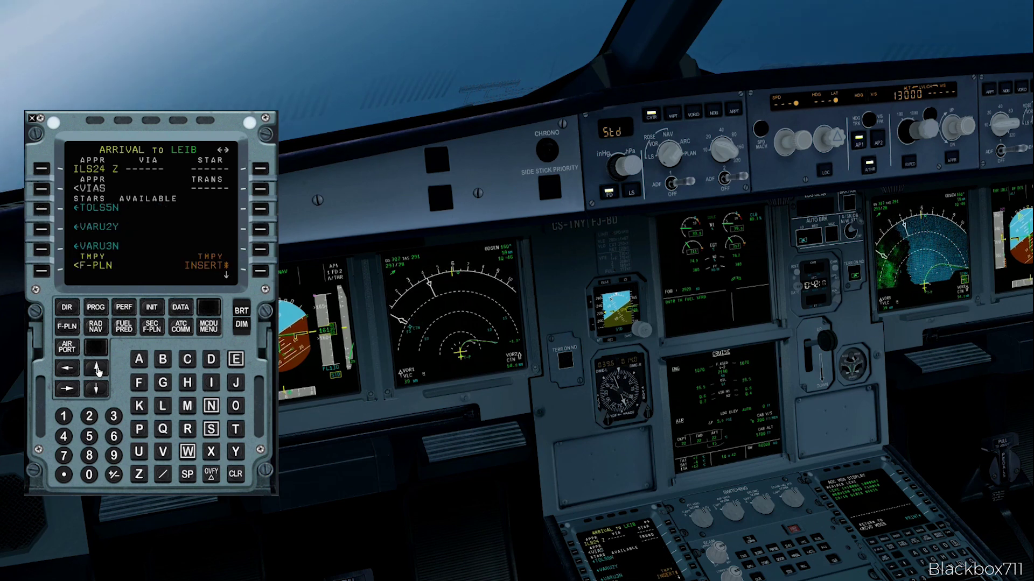
{"action": "left_click", "coordinate": [40, 250]}
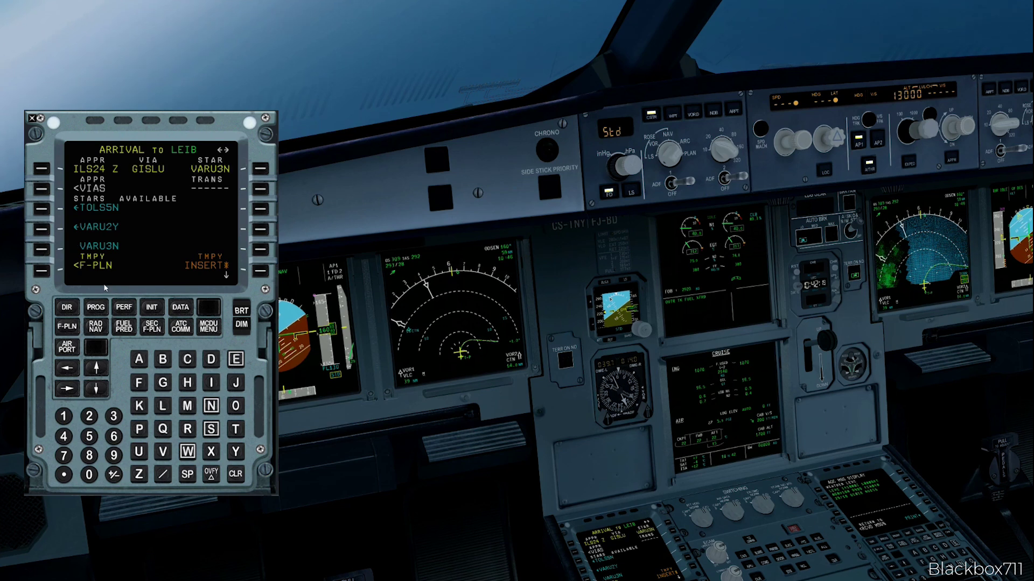
{"action": "left_click", "coordinate": [262, 273]}
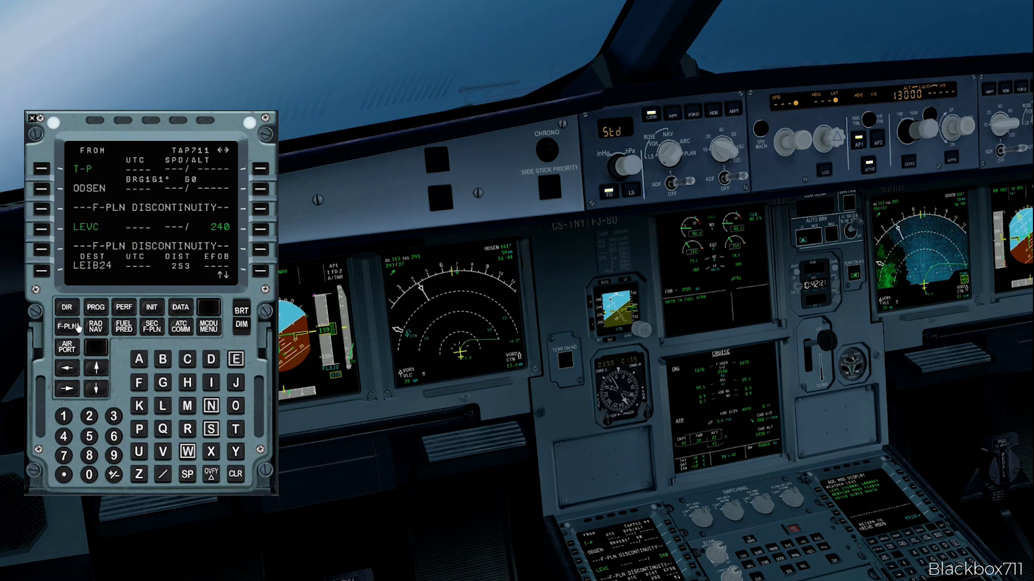
{"action": "left_click", "coordinate": [67, 308]}
Fly direct to VARUT, close the MCDU pop-up and dial the FCU altitude to 15000.
{"action": "left_click", "coordinate": [41, 209]}
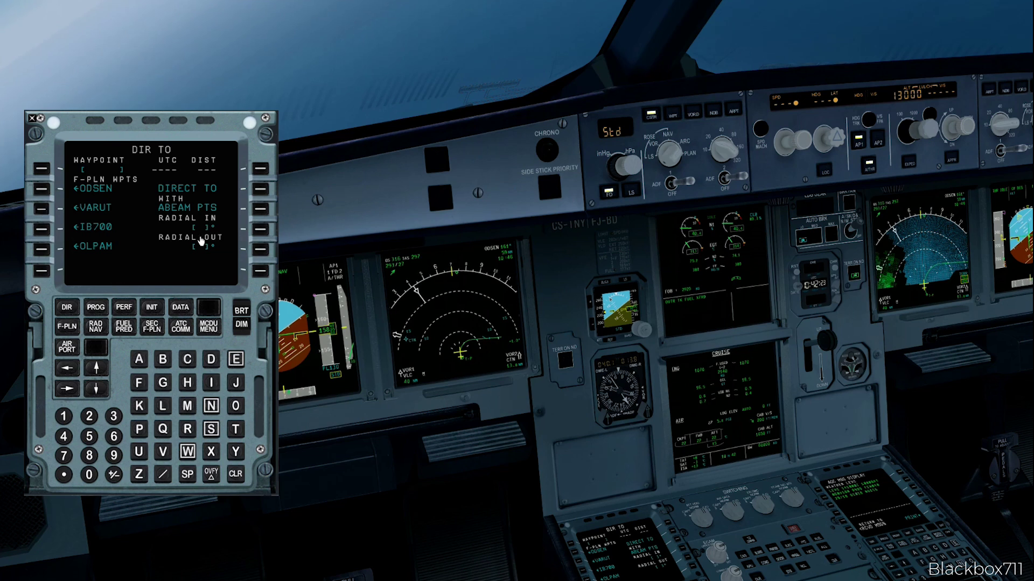
{"action": "left_click", "coordinate": [260, 273]}
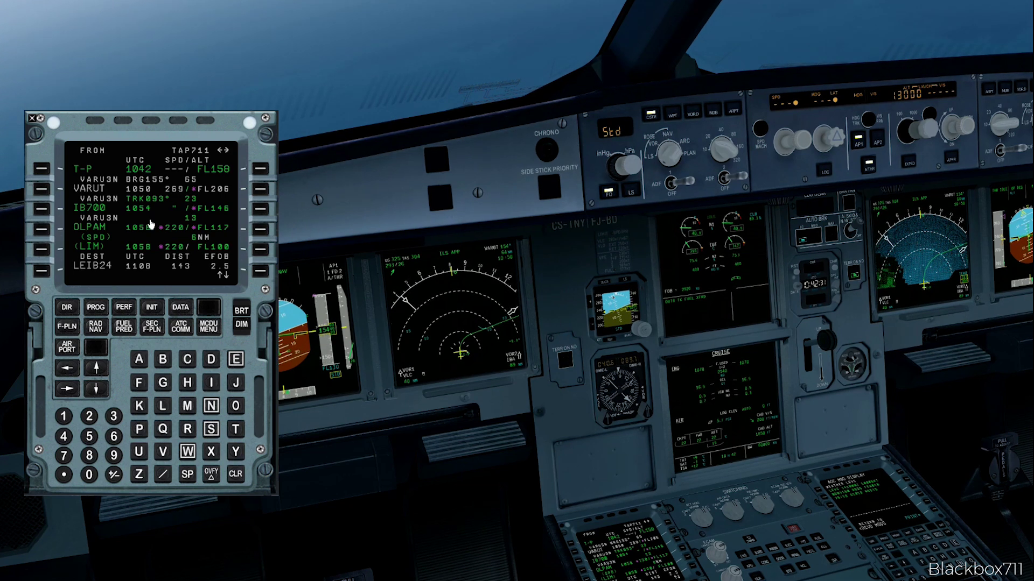
{"action": "key", "text": "Escape"}
{"action": "scroll", "coordinate": [928, 130], "scroll_direction": "up", "scroll_amount": 2}
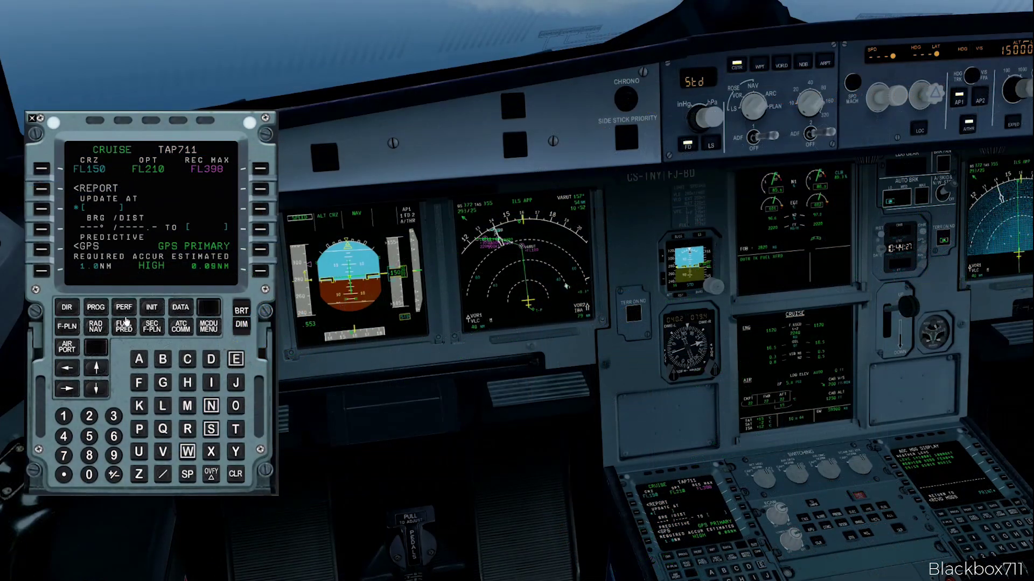
Change the cruise cost index from 25 to 0, return to the progress page and close the MCDU.
{"action": "left_click", "coordinate": [124, 309]}
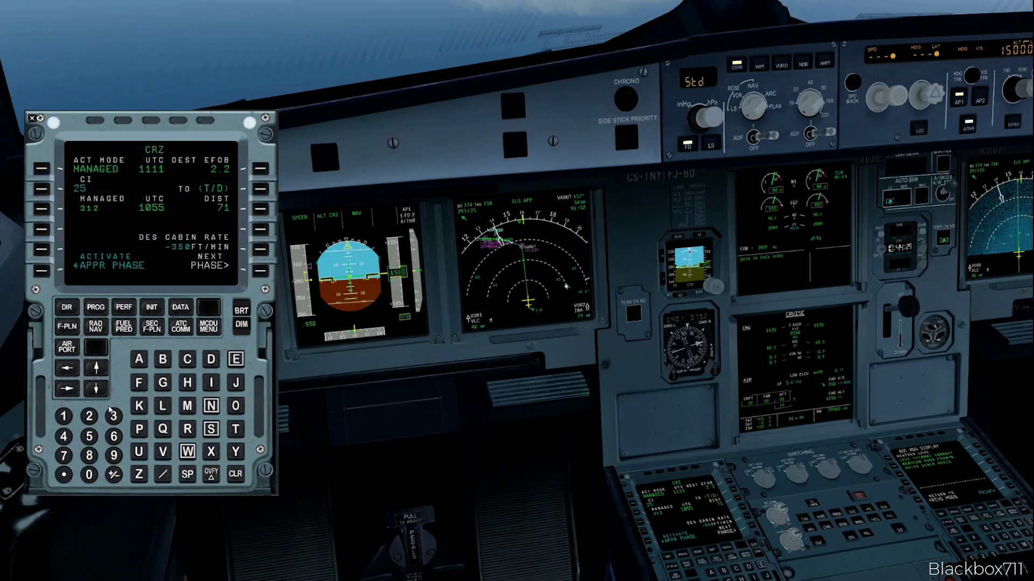
{"action": "left_click", "coordinate": [41, 188]}
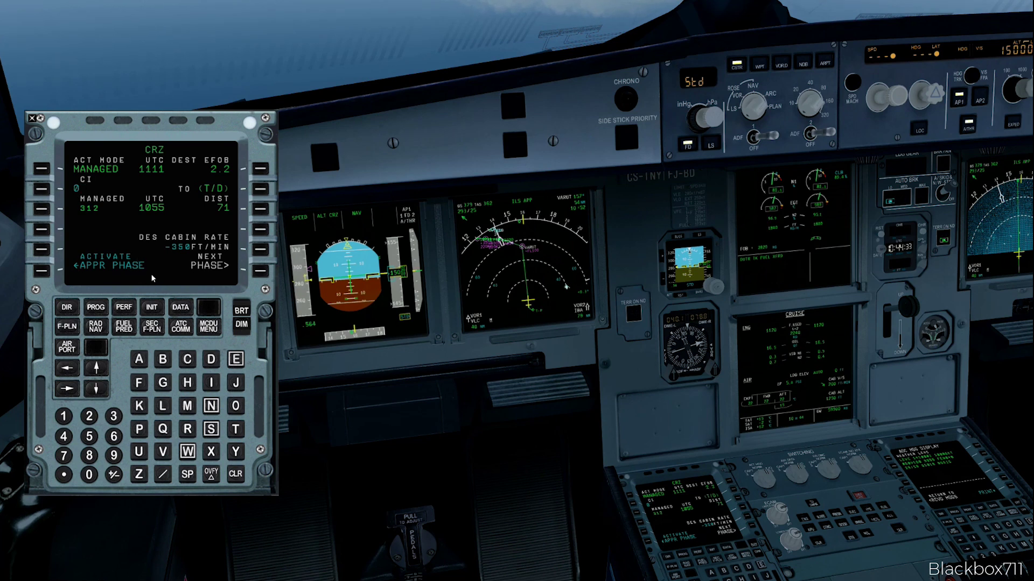
{"action": "left_click", "coordinate": [99, 311]}
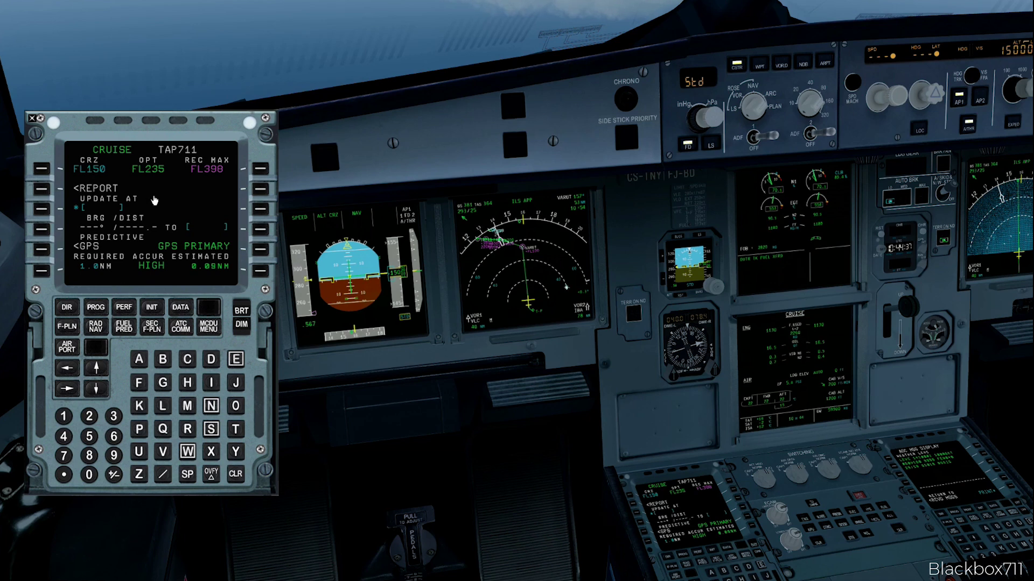
{"action": "key", "text": "Escape"}
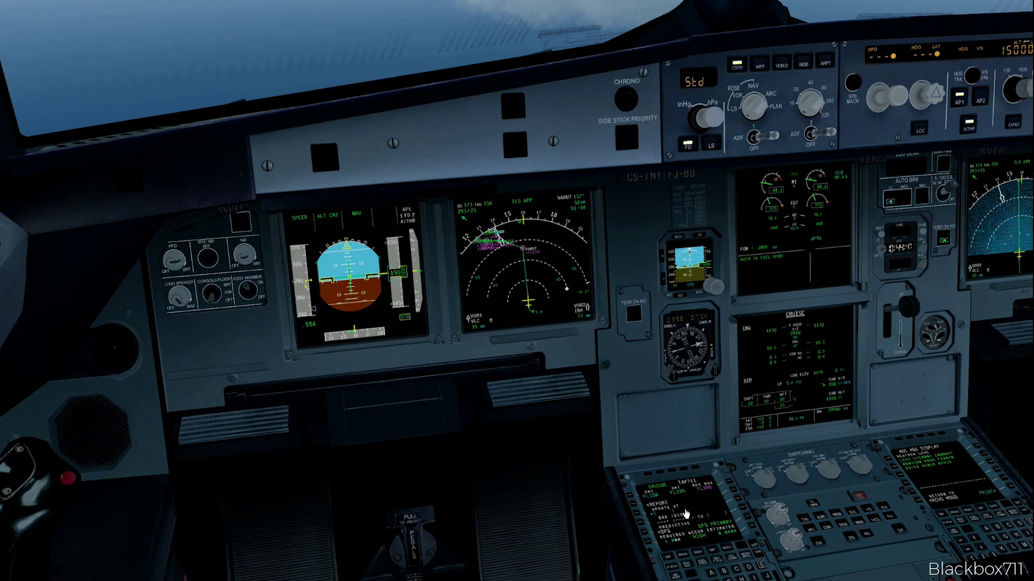
Review the flight plan VARUT, IB700, OLPAM, LEIB24 and briefly enlarge the upper ECAM.
{"action": "left_click", "coordinate": [685, 515]}
{"action": "left_click", "coordinate": [72, 327]}
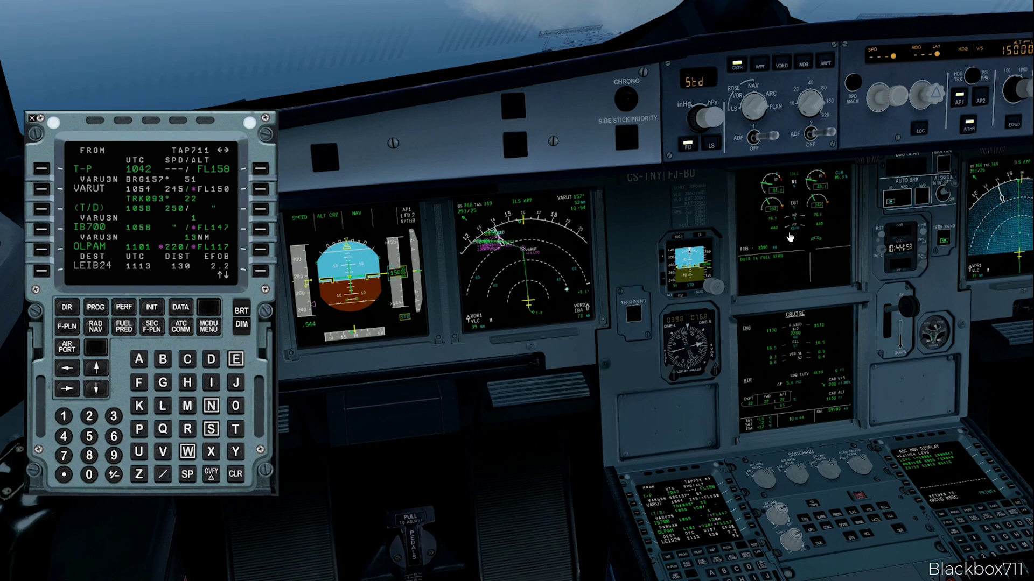
{"action": "left_click", "coordinate": [796, 226]}
{"action": "left_click", "coordinate": [748, 258]}
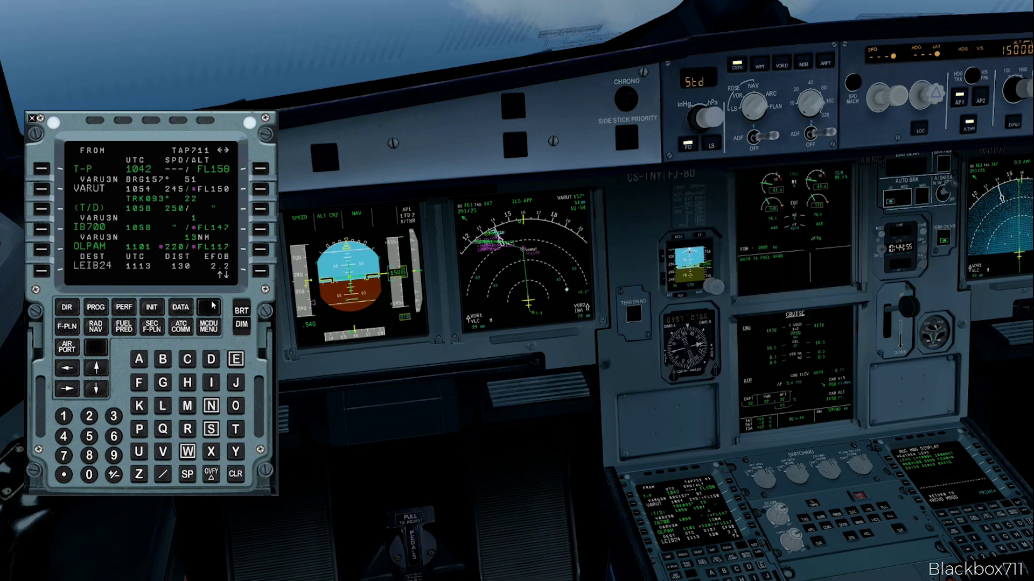